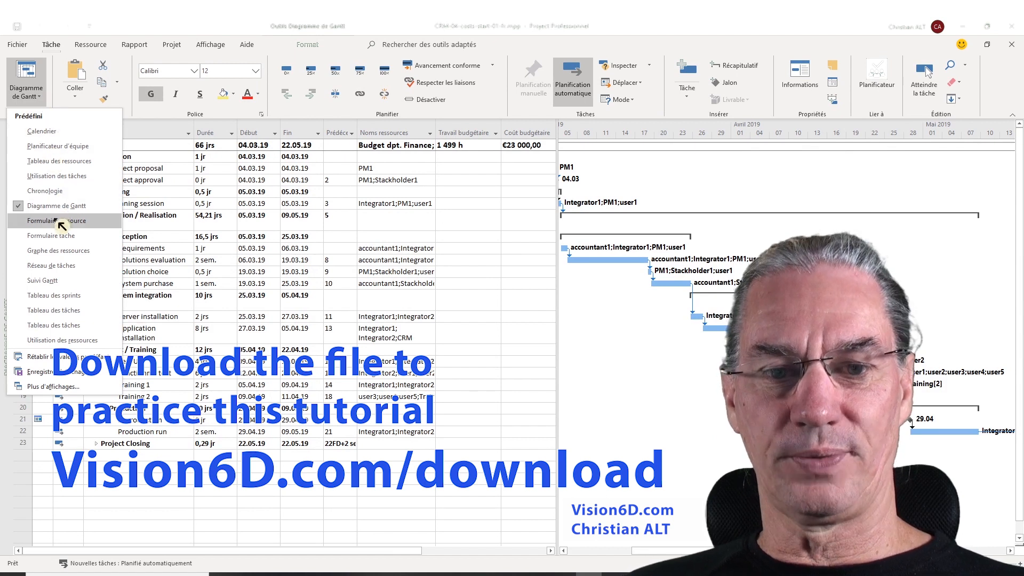
Switch to the resource sheet view and return to the Gantt chart
left_click(59, 161)
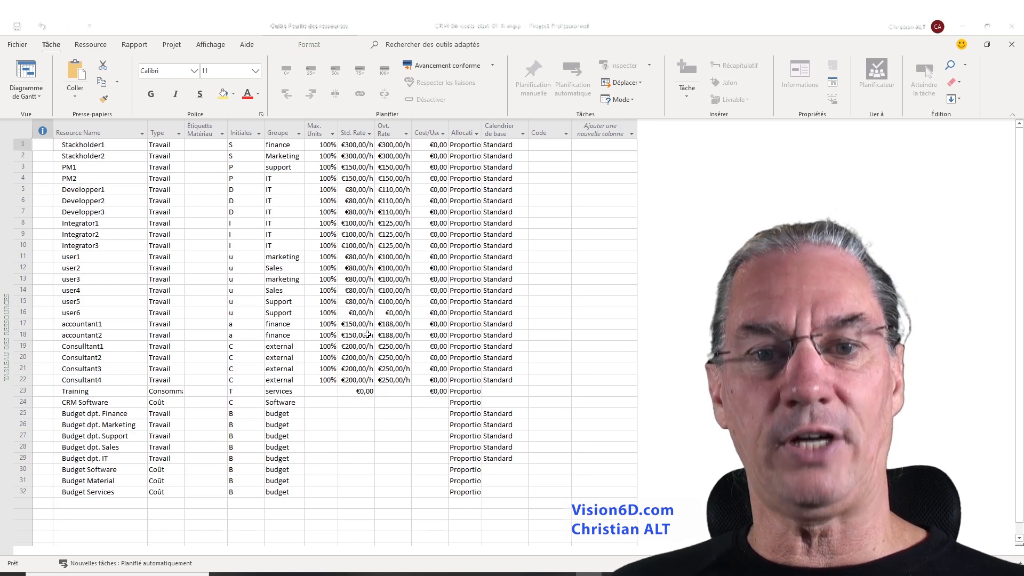
left_click(26, 73)
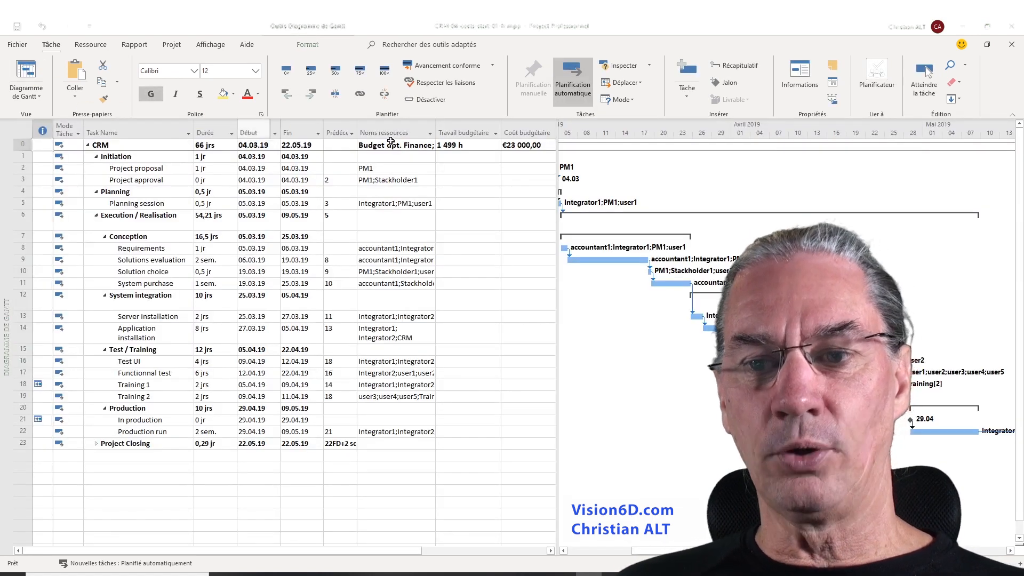
Insert a Coût column after the Travail budgétaire column in the Gantt table
right_click(547, 128)
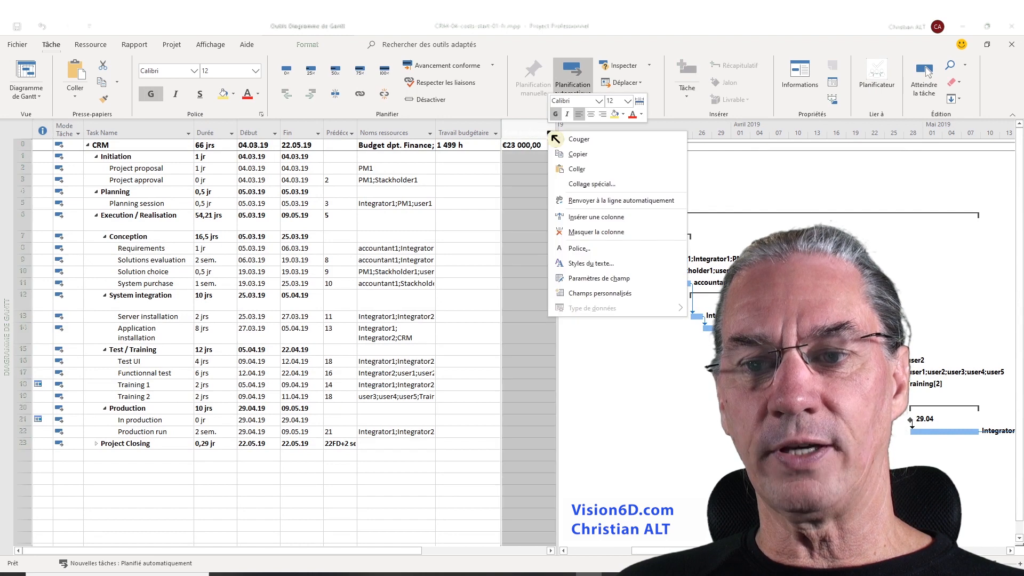
left_click(587, 217)
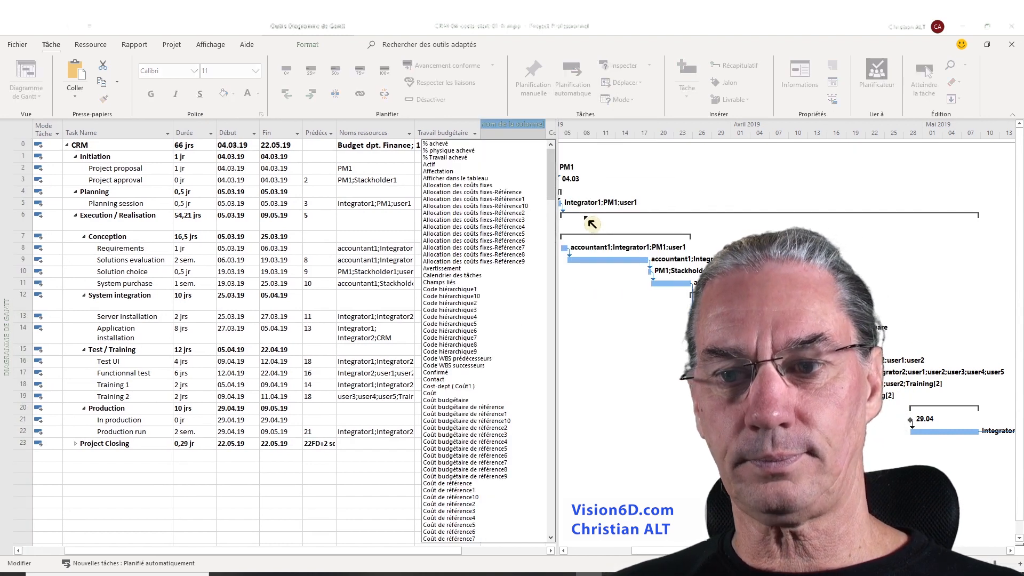
left_click_drag(552, 190, 557, 204)
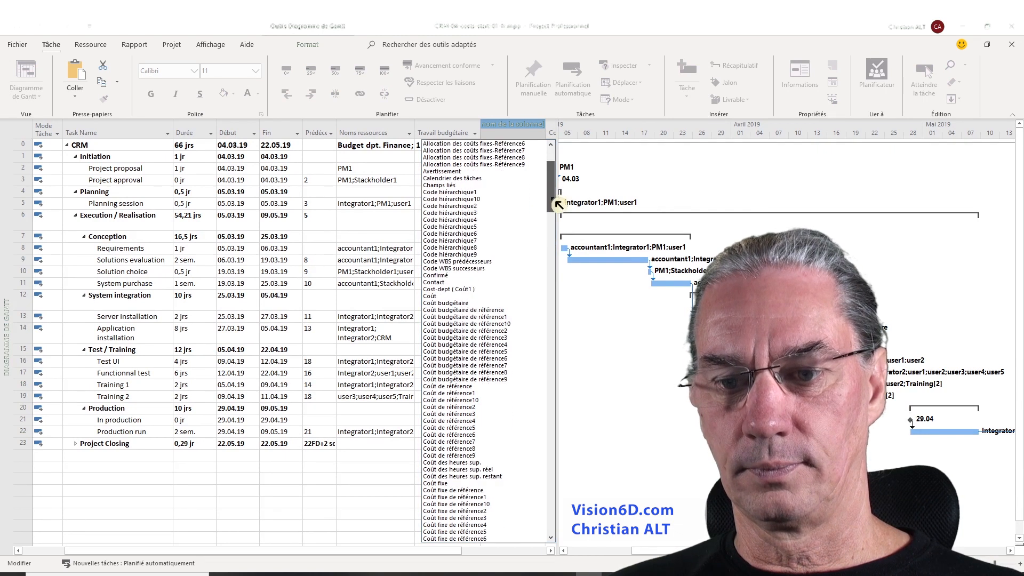
left_click(434, 296)
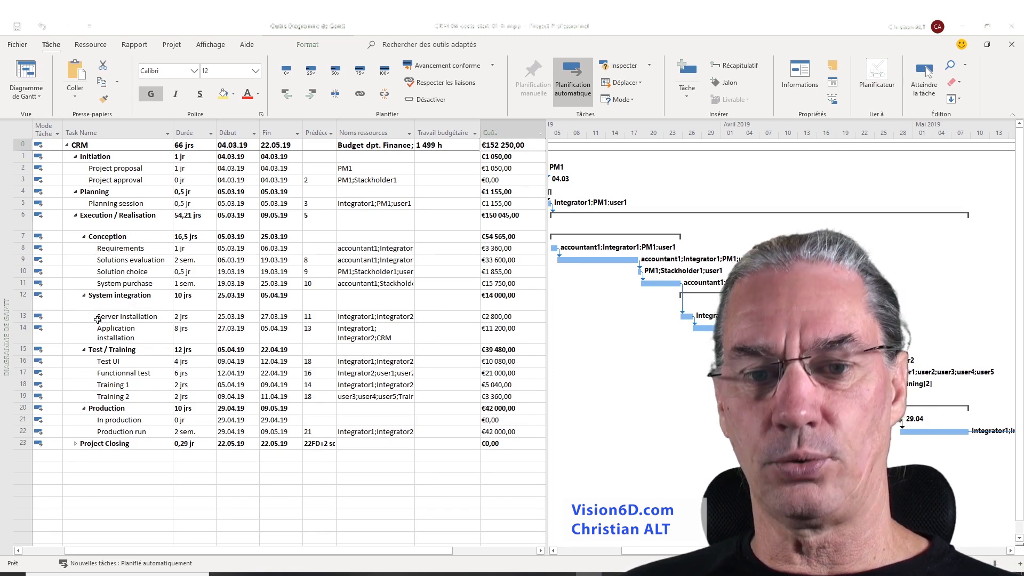
Open the resource sheet and change the CRM Software resource's type to Consommable, accepting the assignment warning
left_click(142, 333)
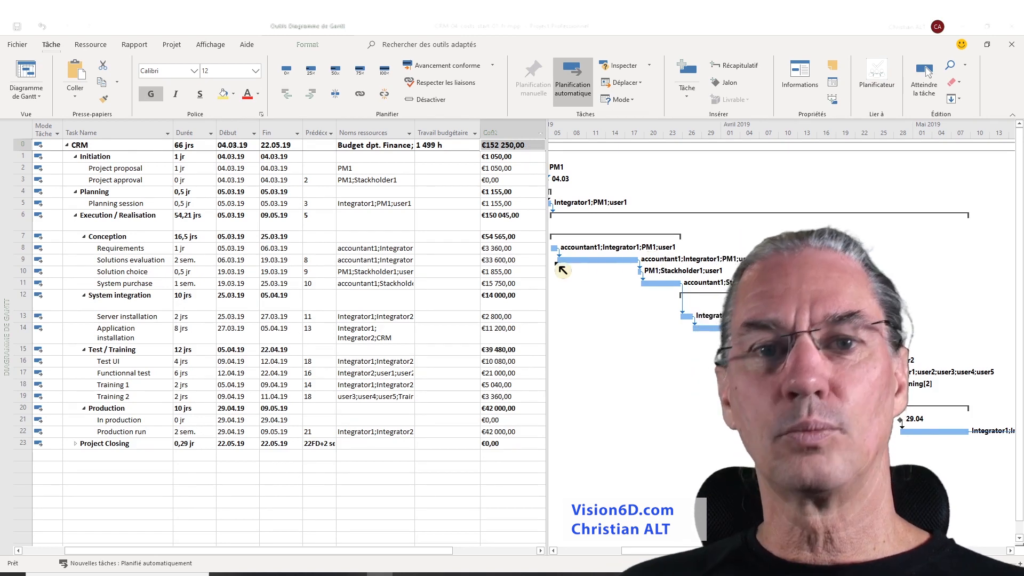
left_click(42, 98)
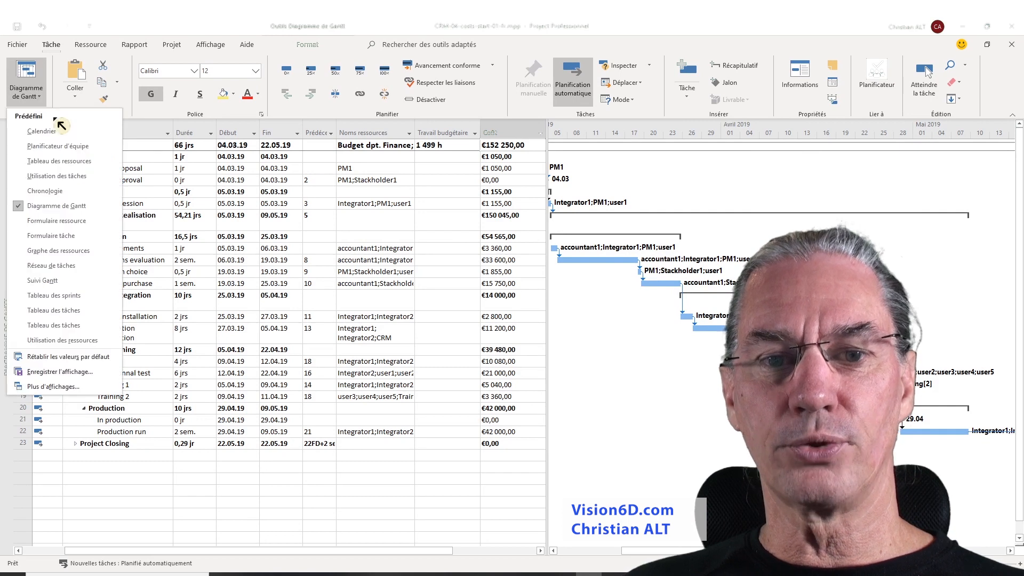
left_click(63, 161)
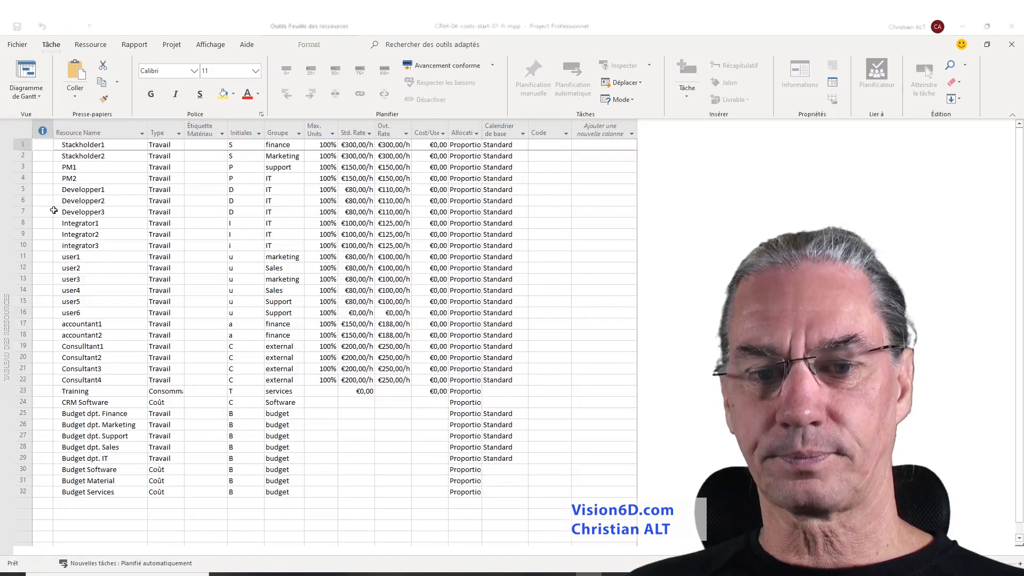
left_click(80, 404)
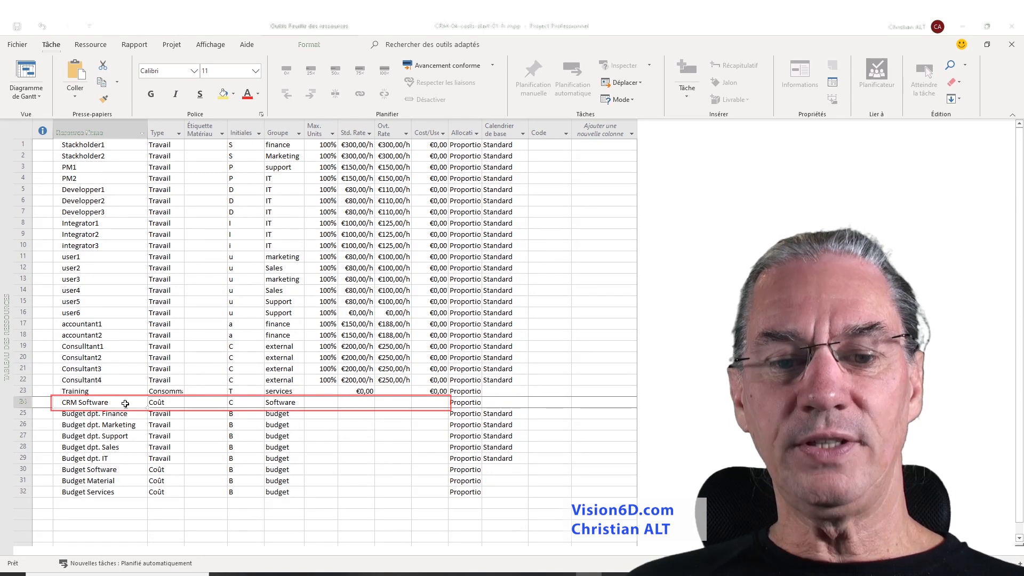
left_click(172, 405)
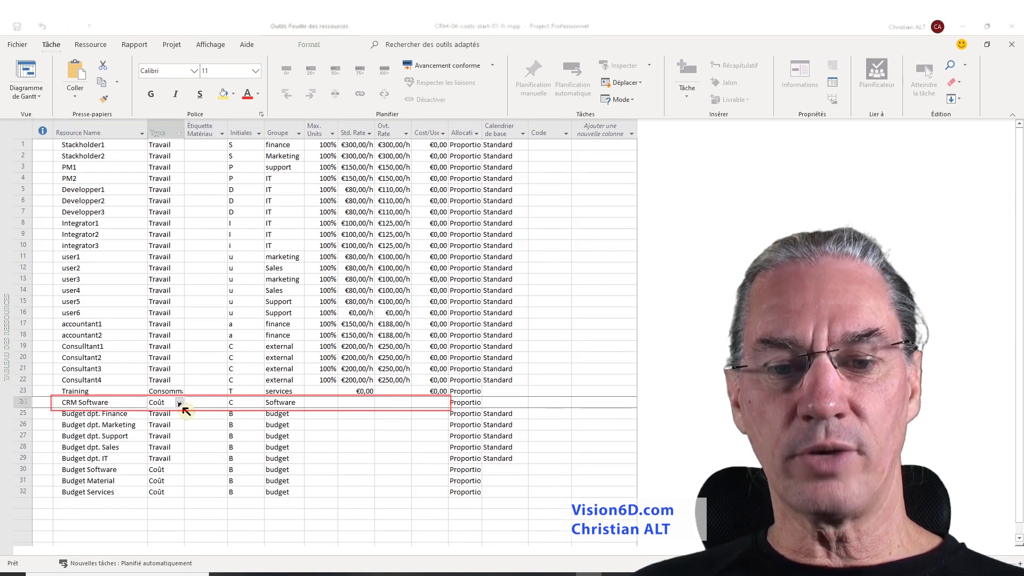
left_click(180, 403)
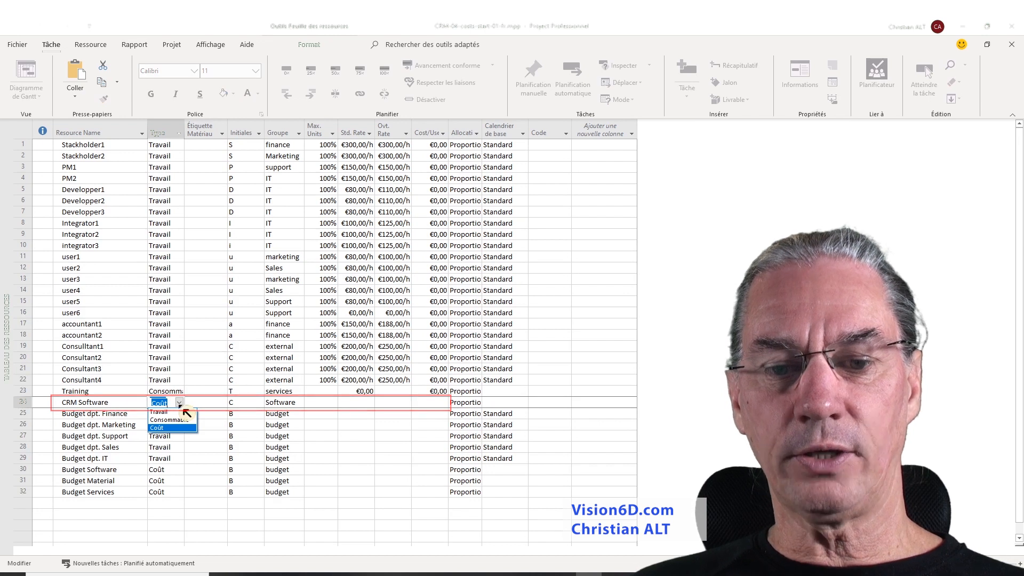
left_click(185, 427)
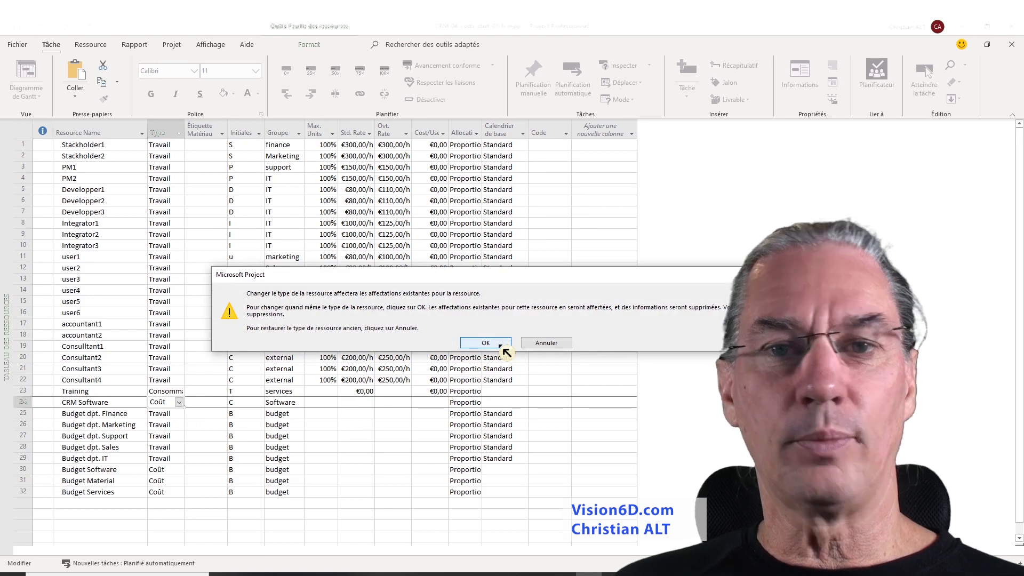
left_click(500, 345)
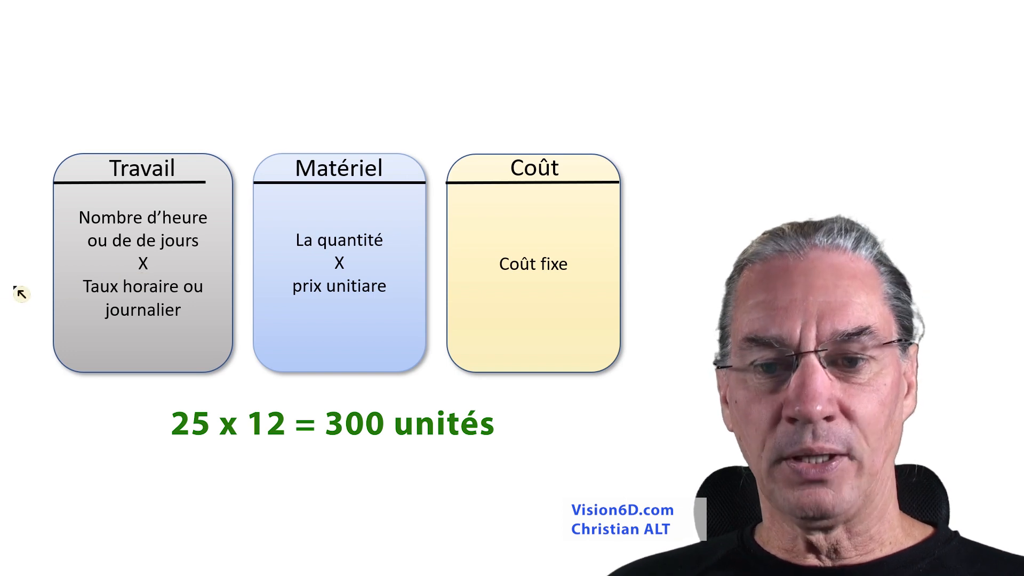
Set the CRM Software resource's standard rate to 50
left_click(353, 315)
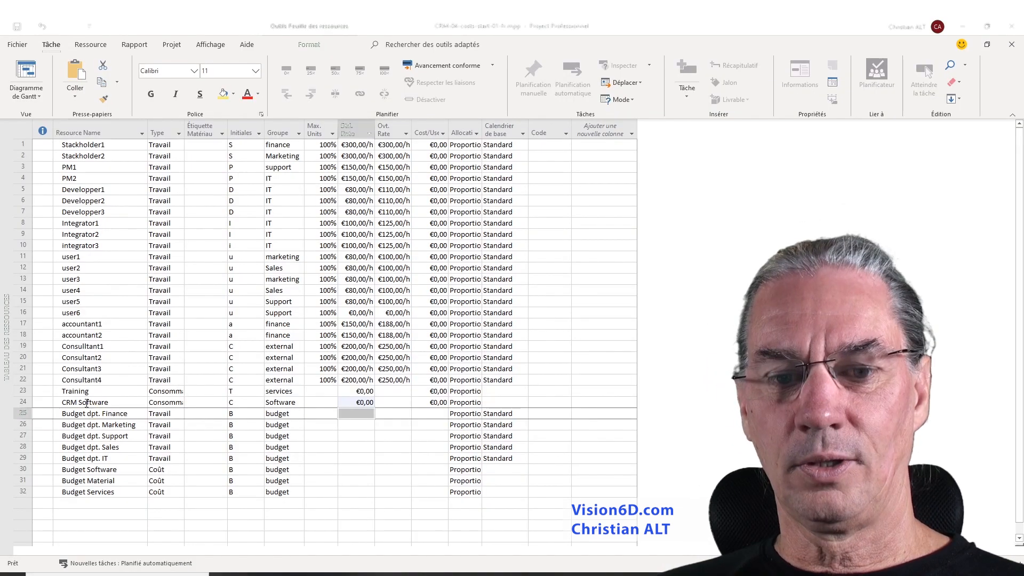
left_click(87, 404)
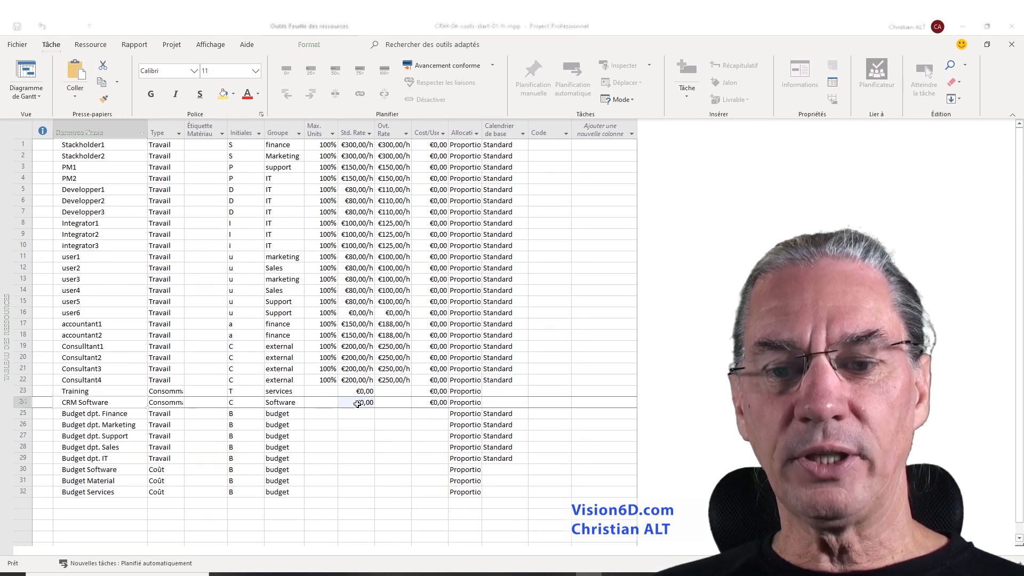
left_click(355, 405)
type("50")
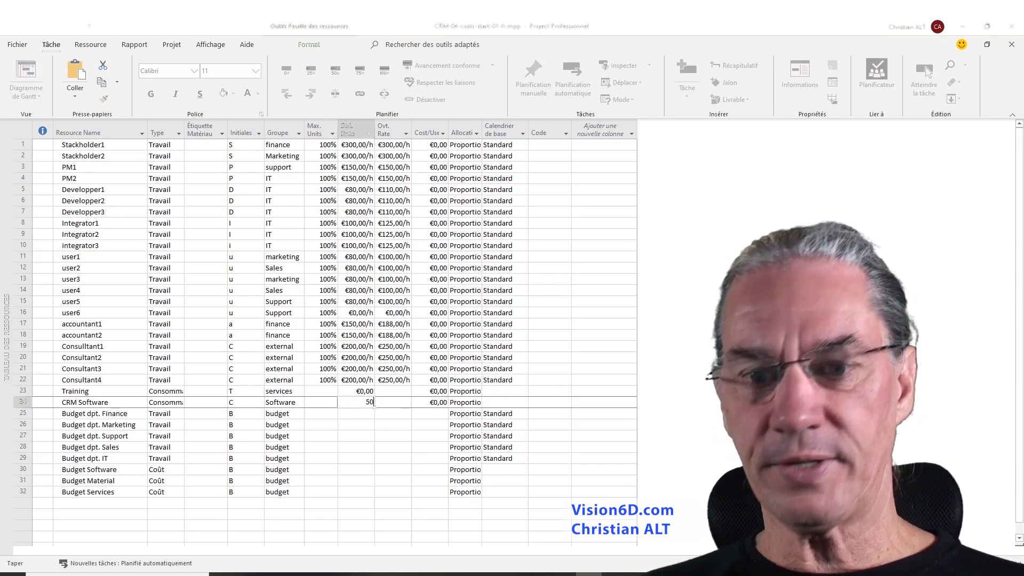
key("Return")
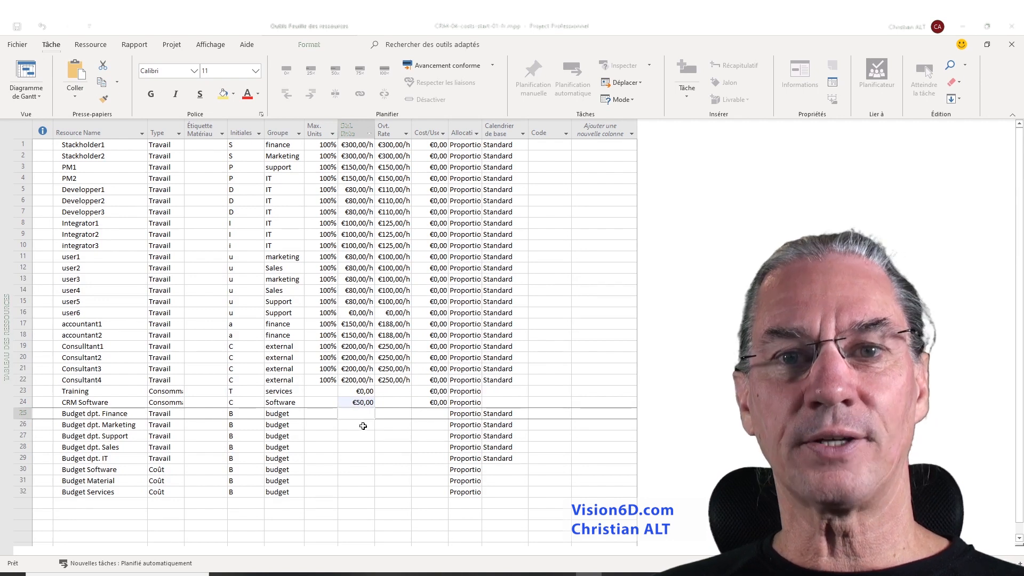
Return to the Gantt chart and add CRM Software to the System purchase task's resources
left_click(33, 78)
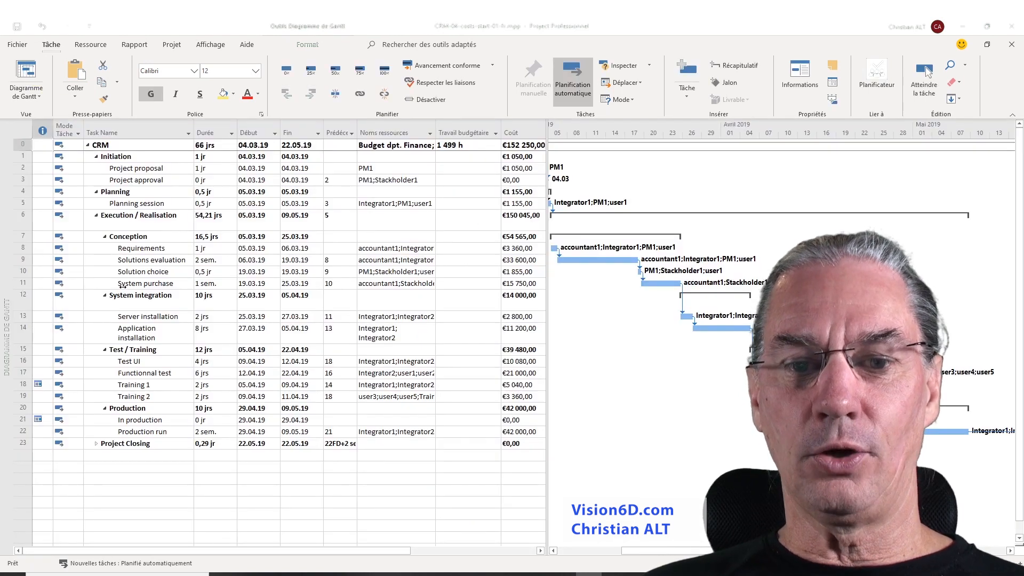
left_click(19, 287)
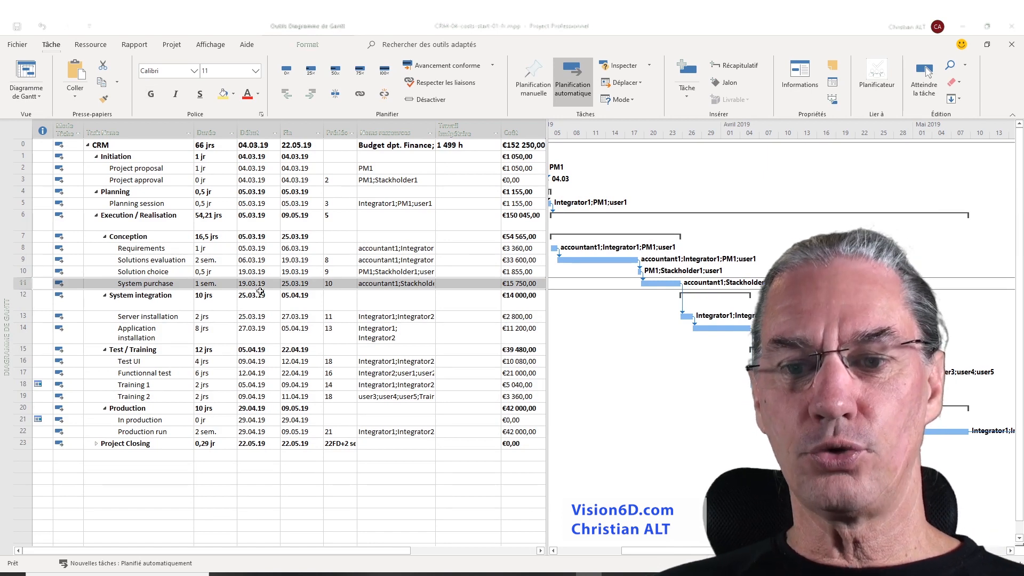
left_click(382, 284)
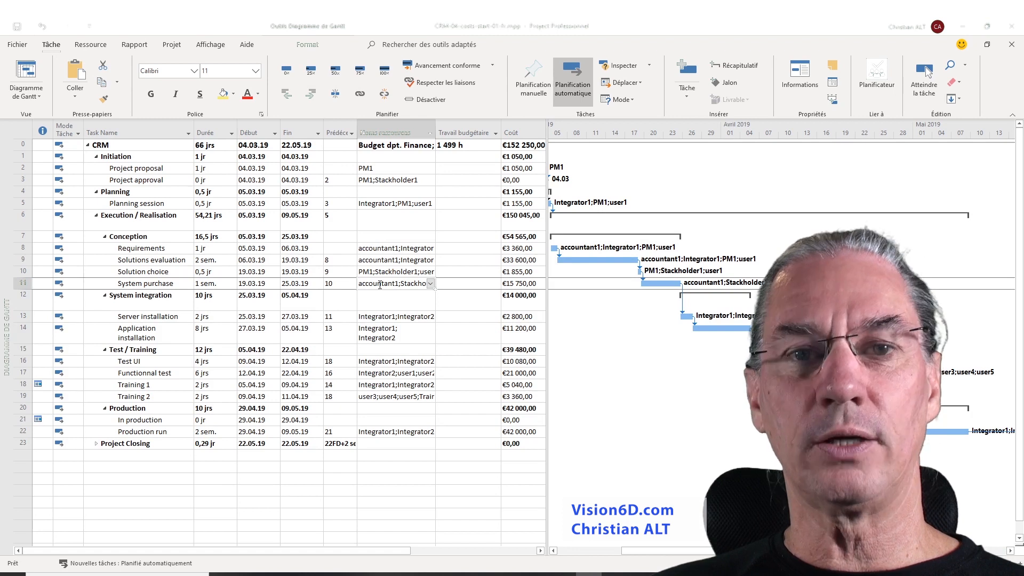
left_click(431, 284)
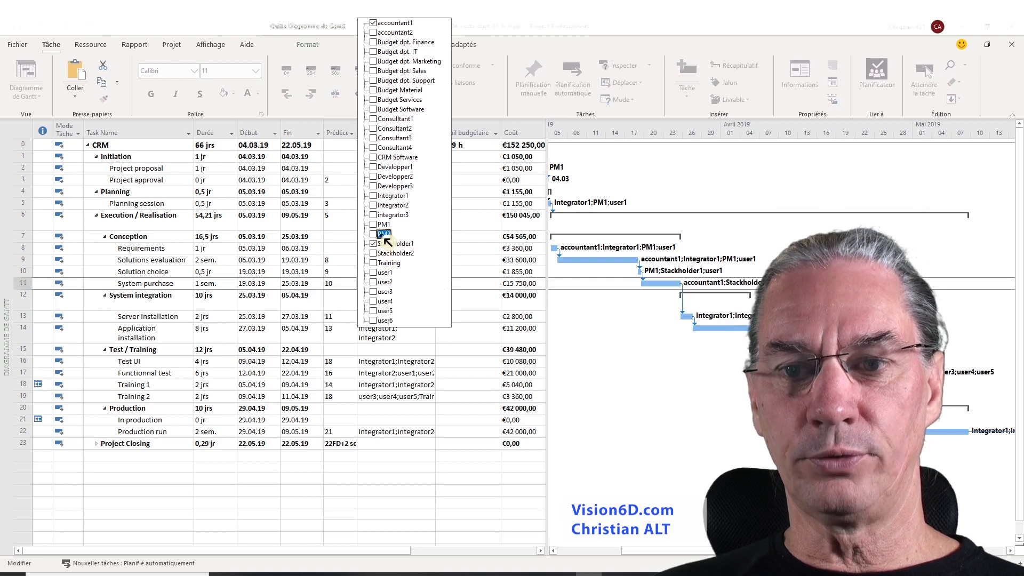
left_click(378, 160)
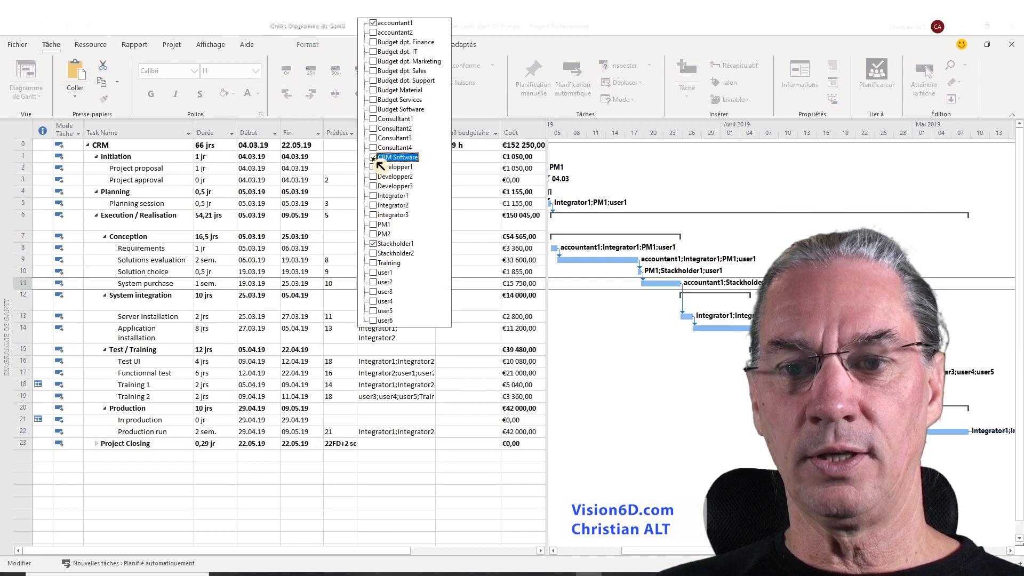
left_click(464, 327)
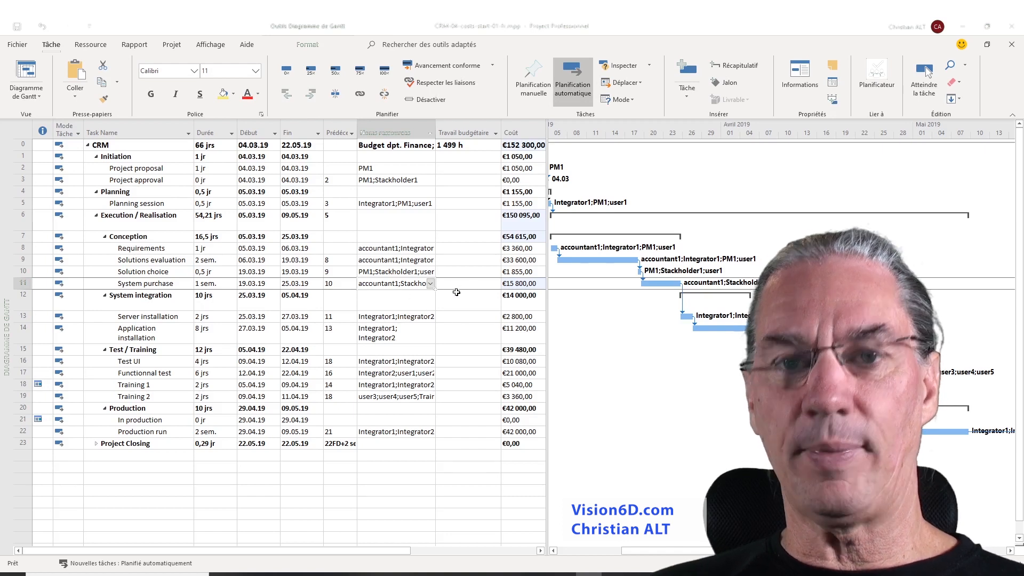
In System purchase's task information, set the CRM Software assignment's units to 300
double_click(155, 284)
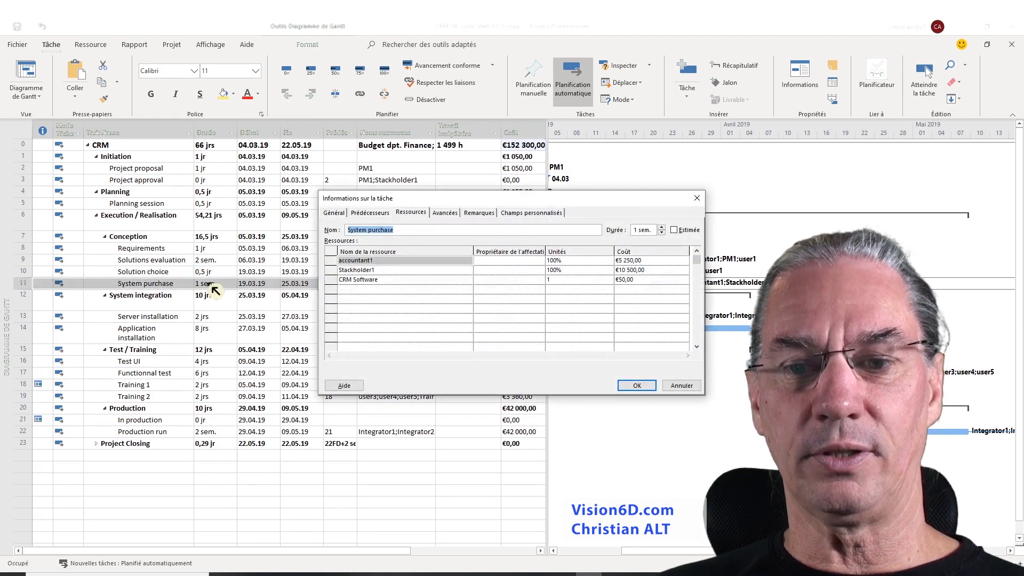
left_click(377, 280)
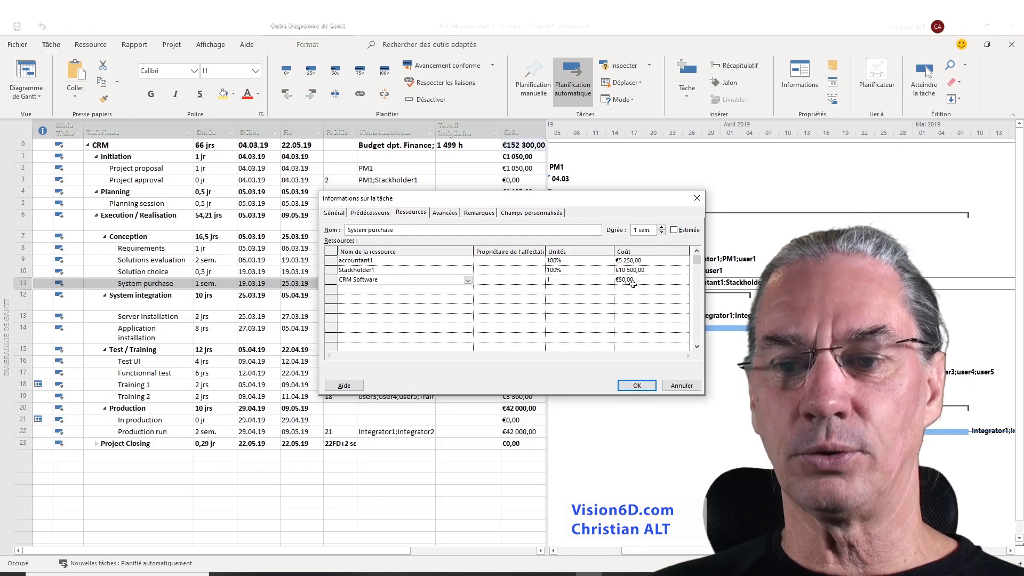
left_click(563, 282)
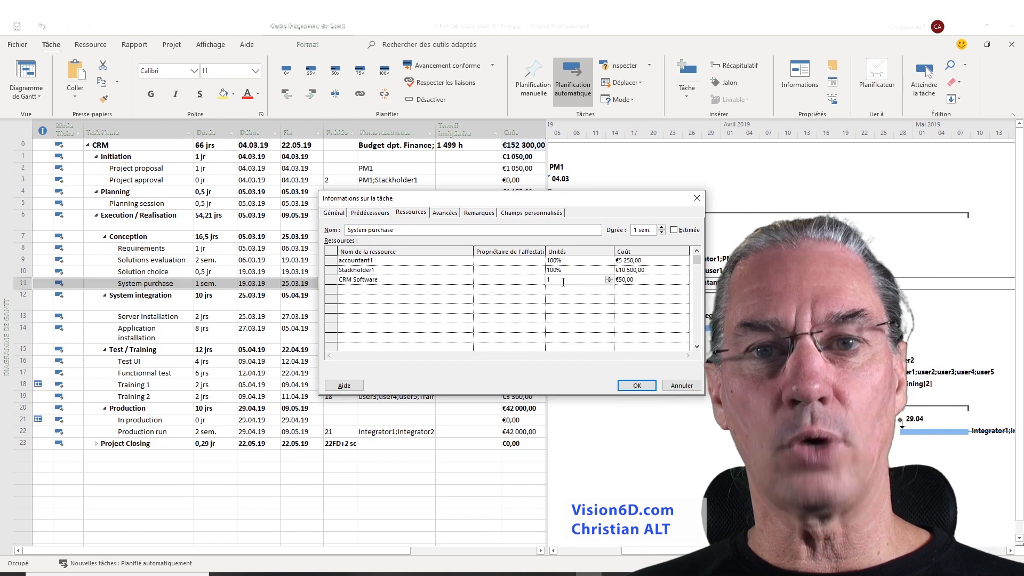
key("BackSpace")
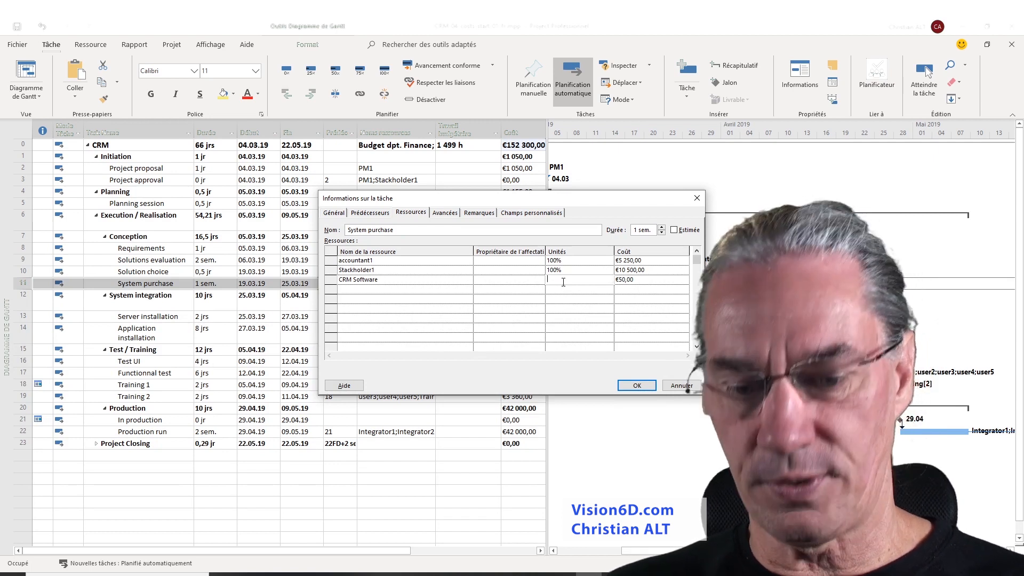
type("300")
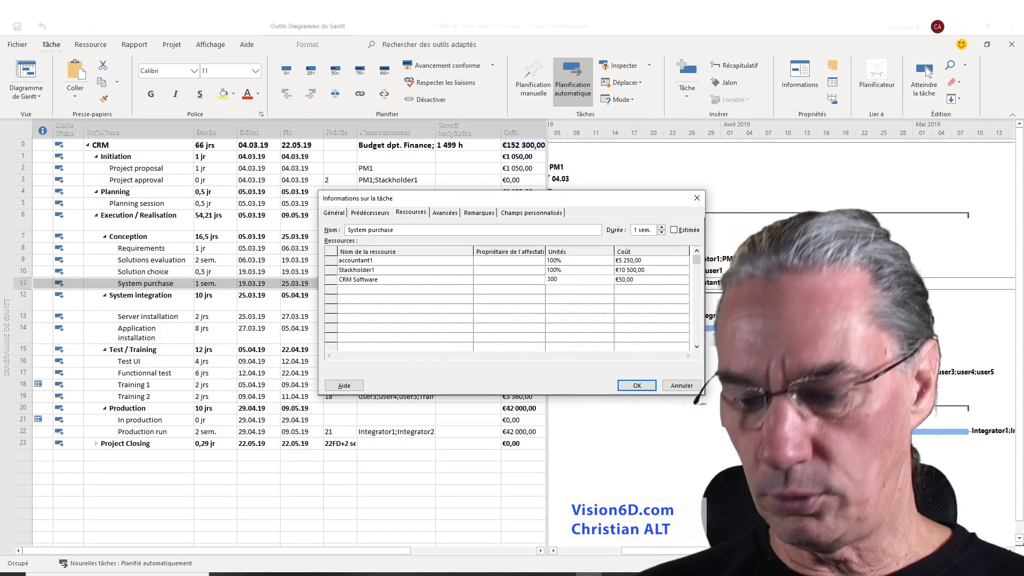
left_click(639, 392)
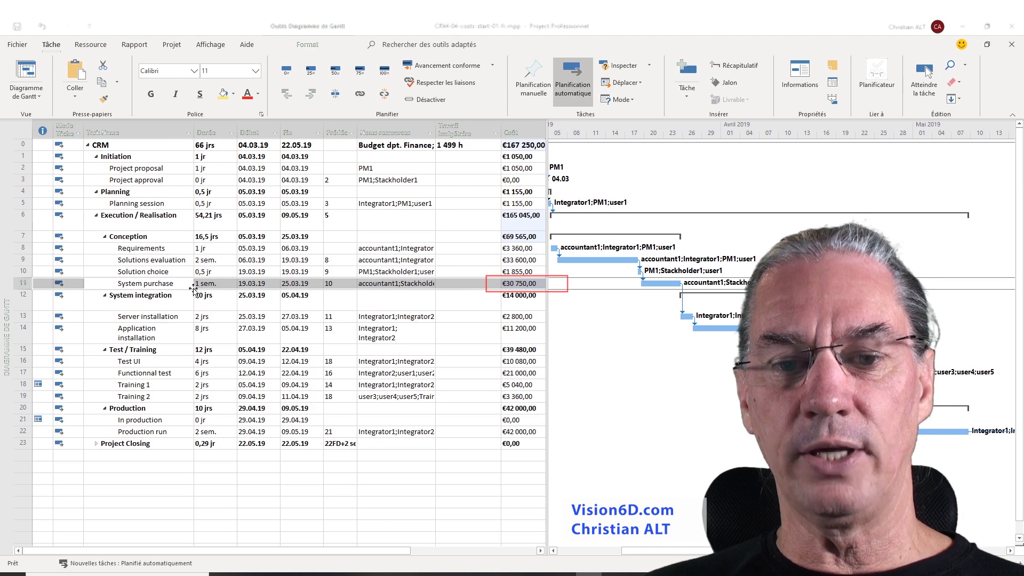
Reopen System purchase's task information to check the CRM Software assignment's cost
double_click(164, 284)
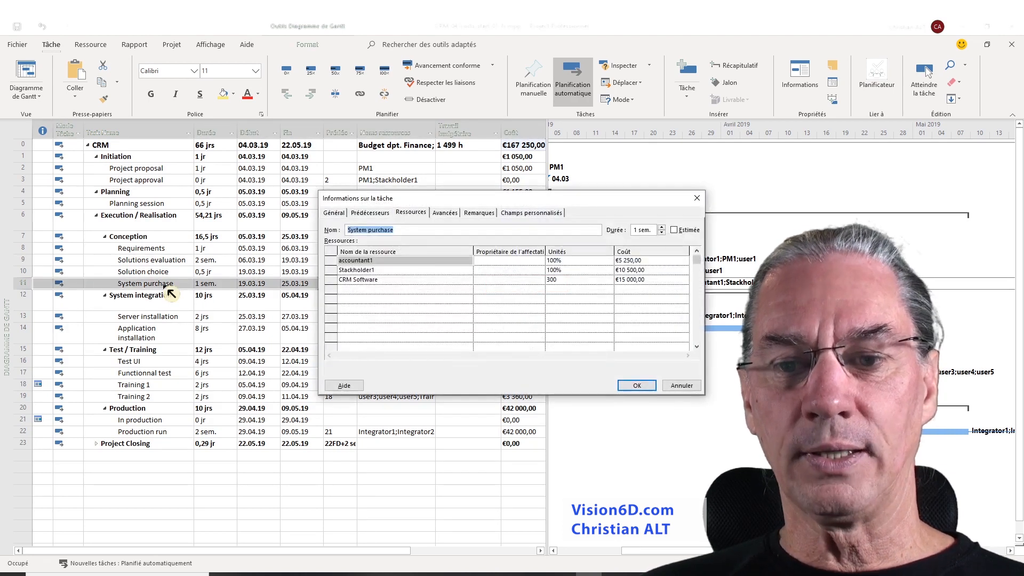
left_click(364, 281)
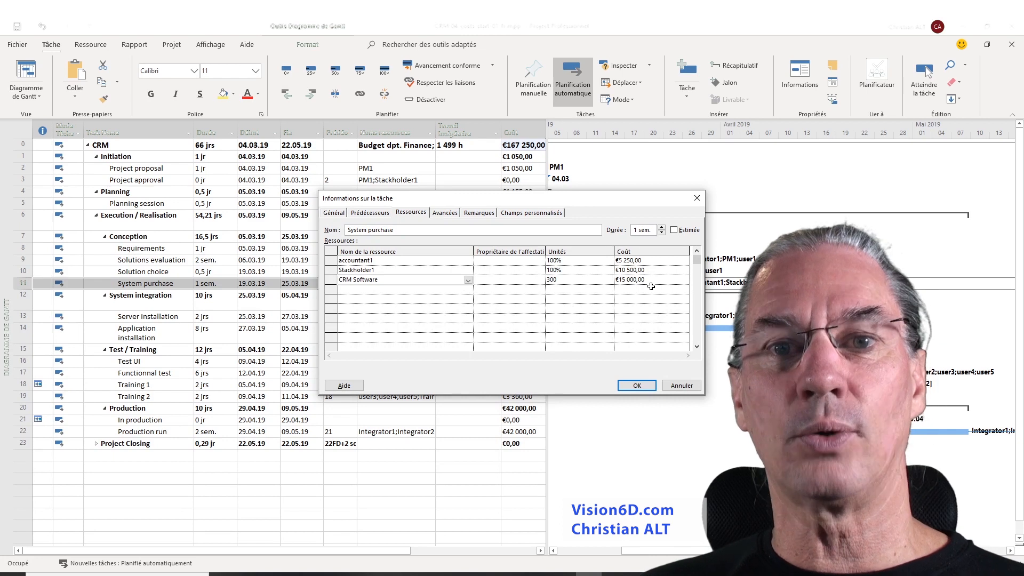
key("Return")
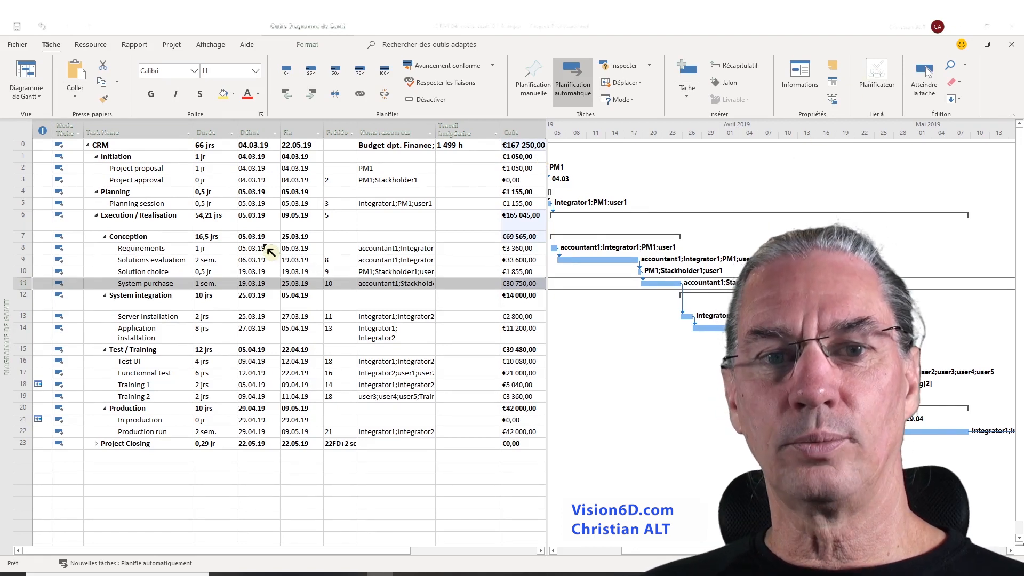
Switch to the resource sheet view
left_click(42, 97)
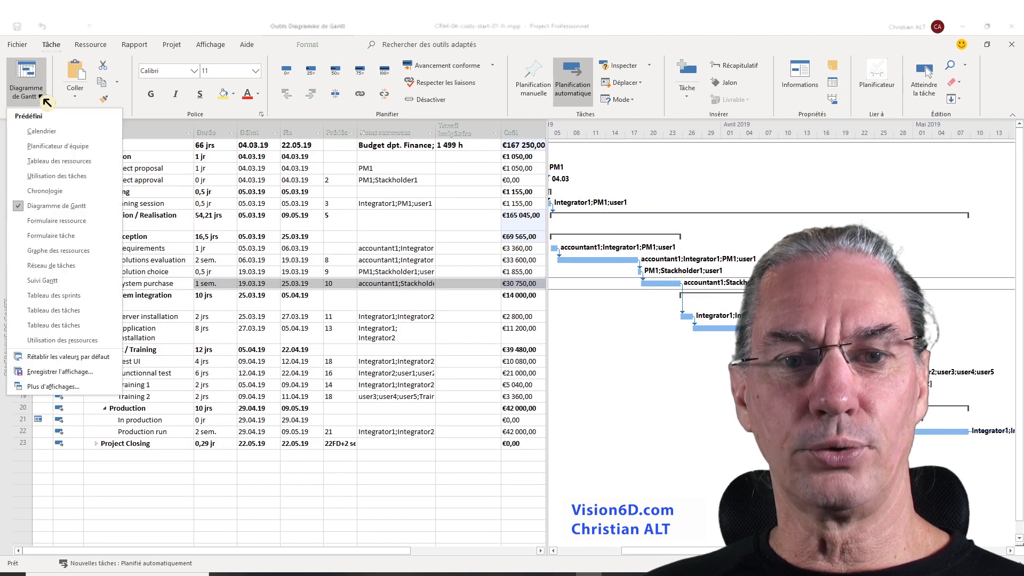
left_click(54, 161)
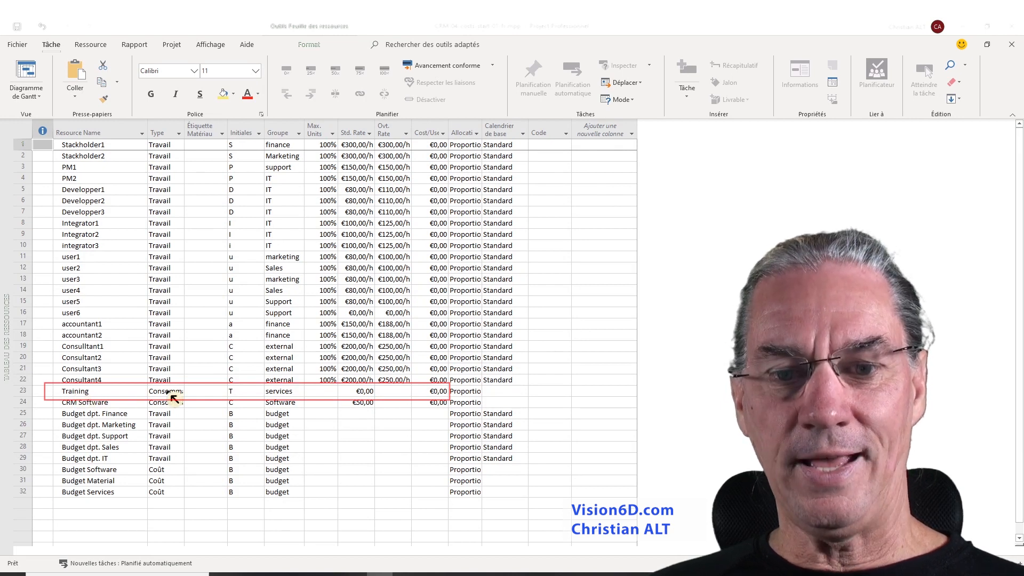
Change the Training resource's type to Coût and confirm the change to its existing assignments
left_click(168, 392)
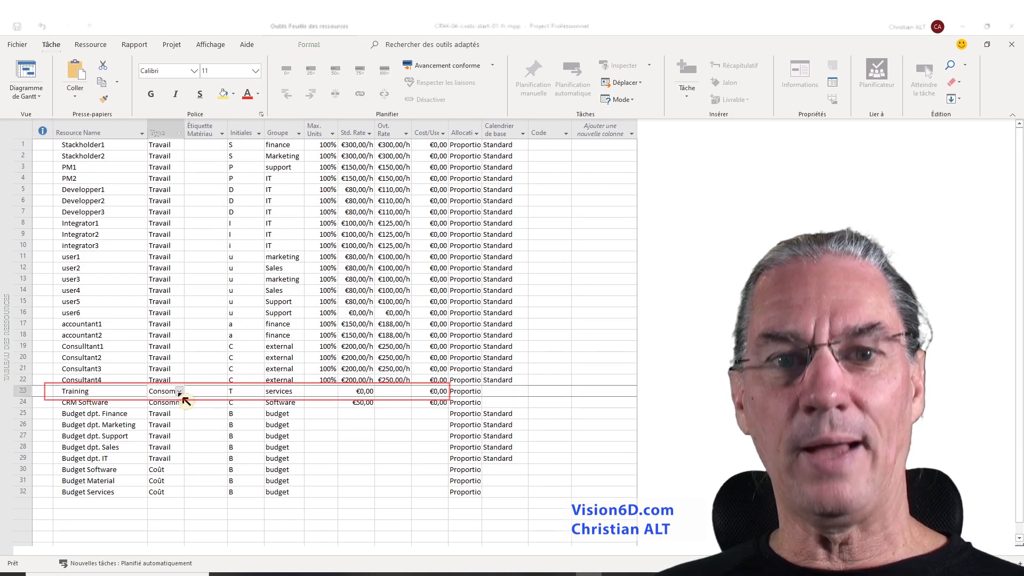
left_click(181, 395)
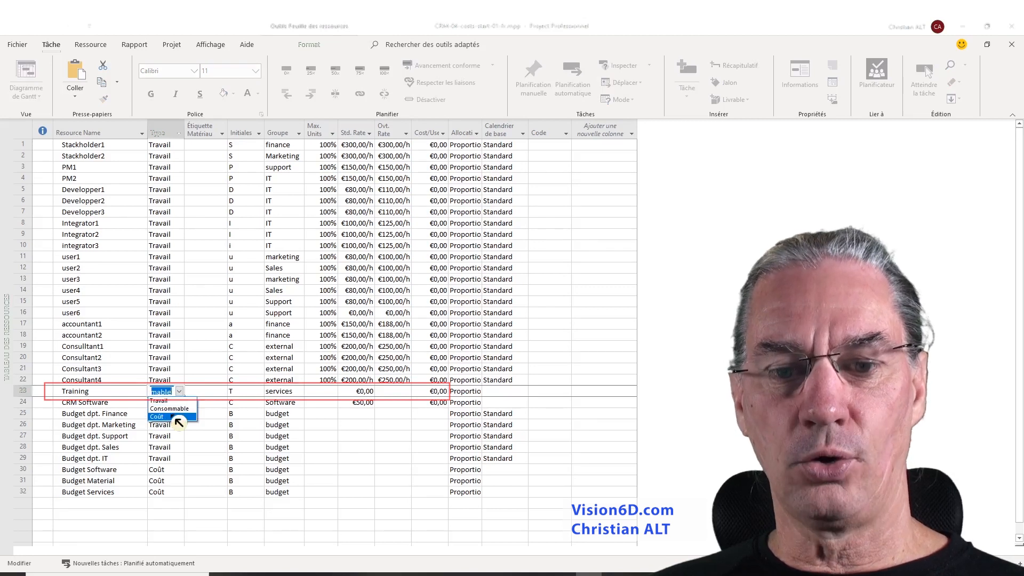
key("Return")
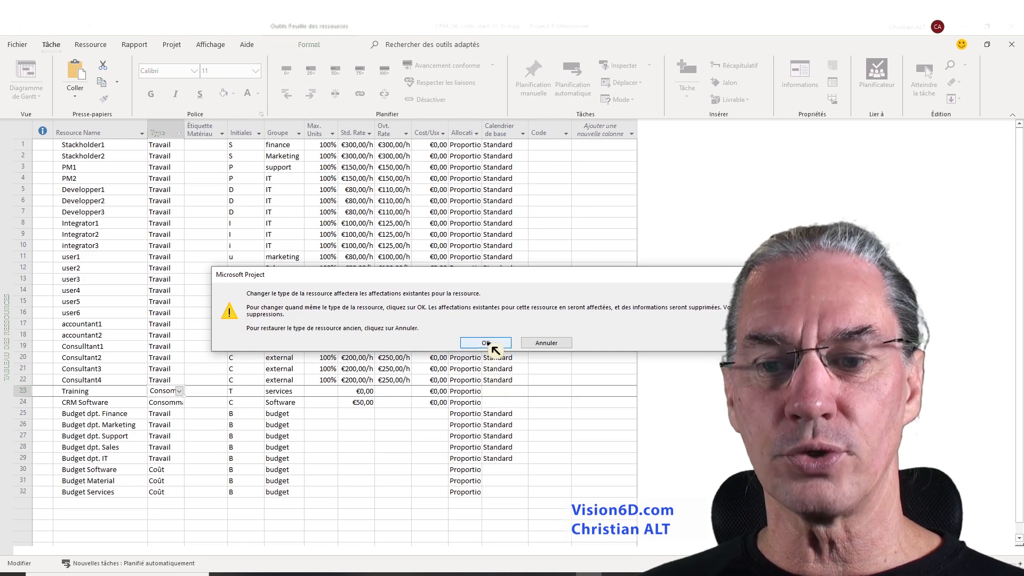
left_click(491, 345)
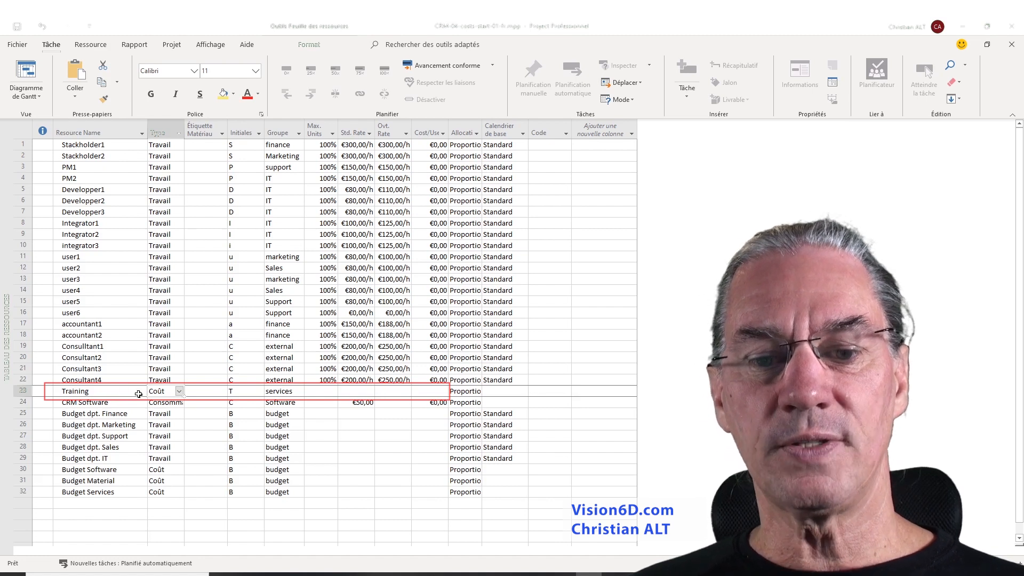
Return to the Gantt chart and add the Training resource to the Training 1 task's resources
left_click(33, 70)
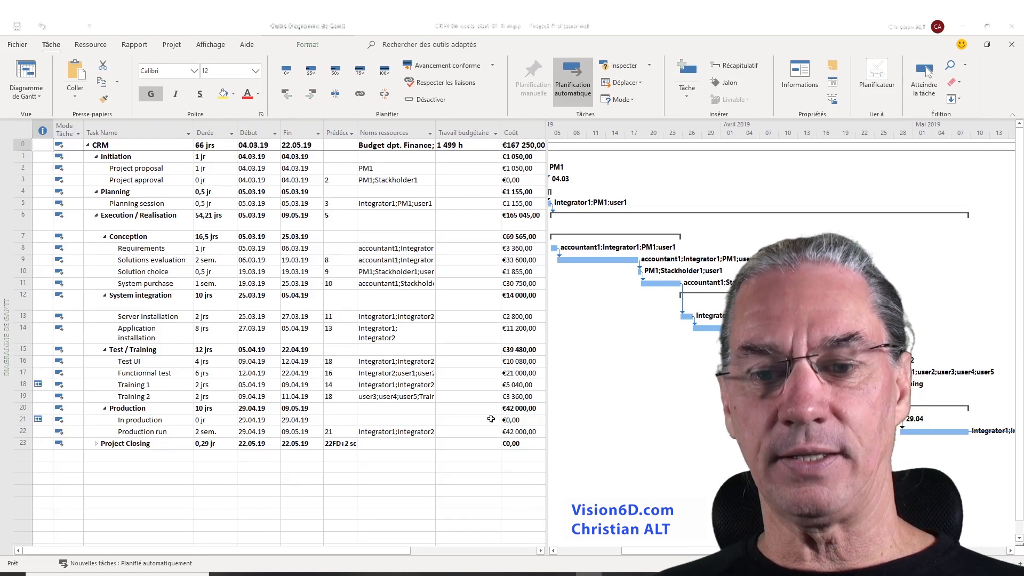
left_click(20, 384)
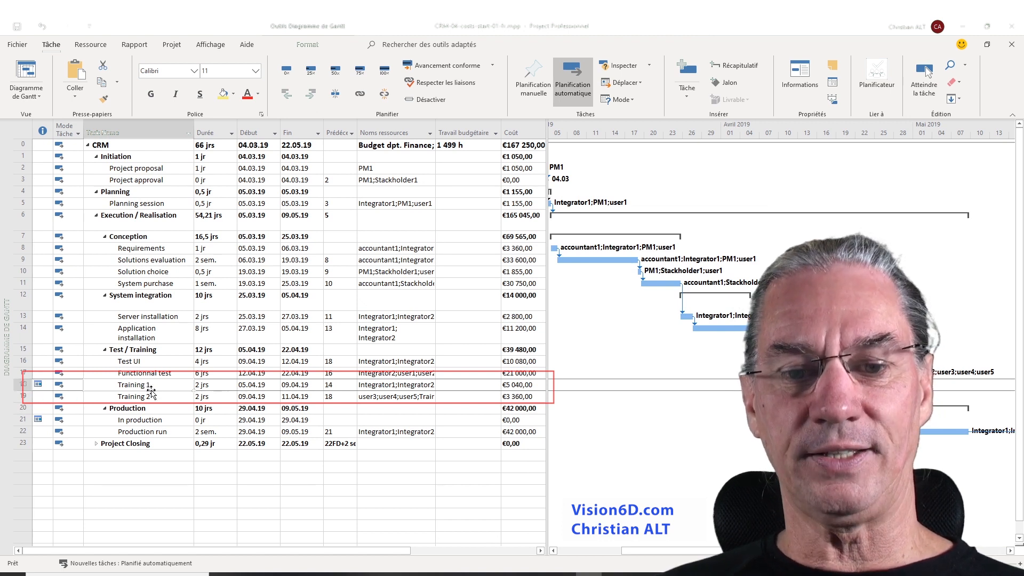
left_click(430, 385)
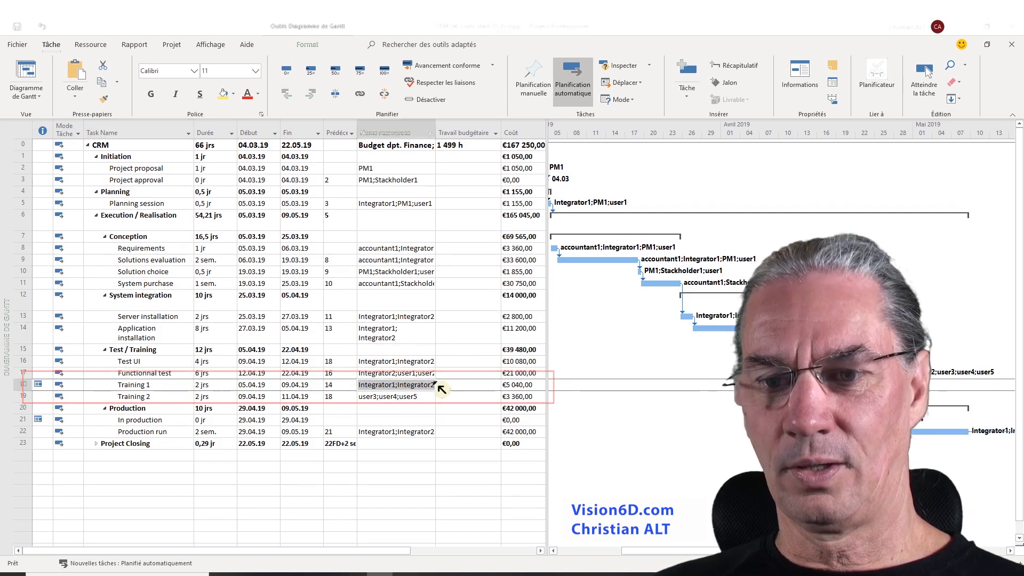
left_click(431, 386)
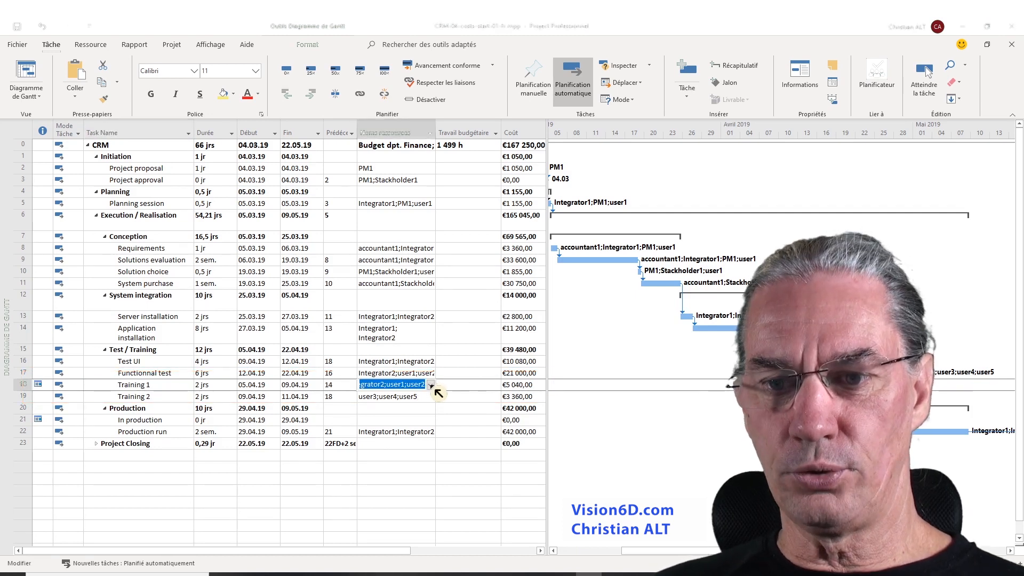
left_click(432, 385)
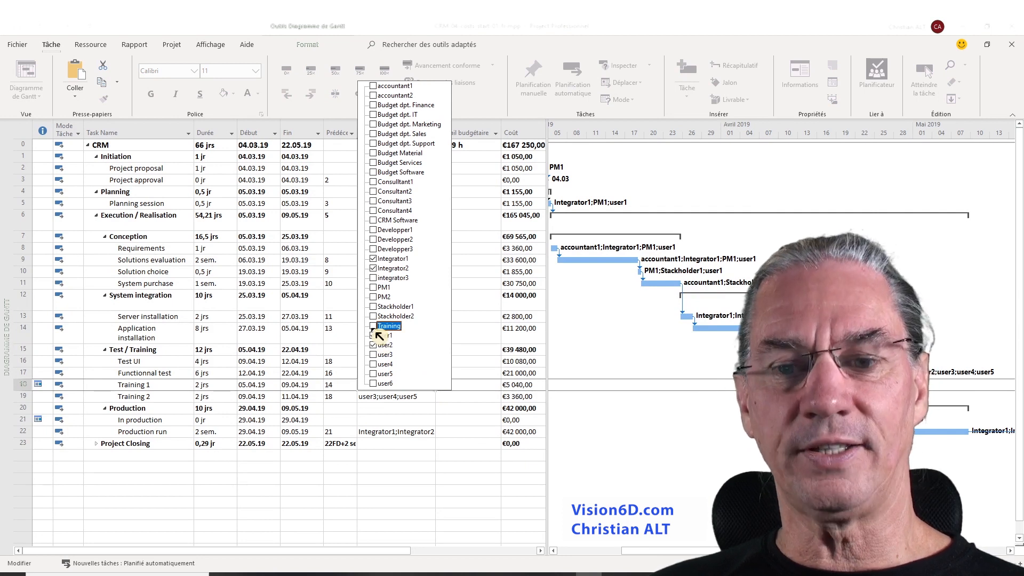
left_click(375, 329)
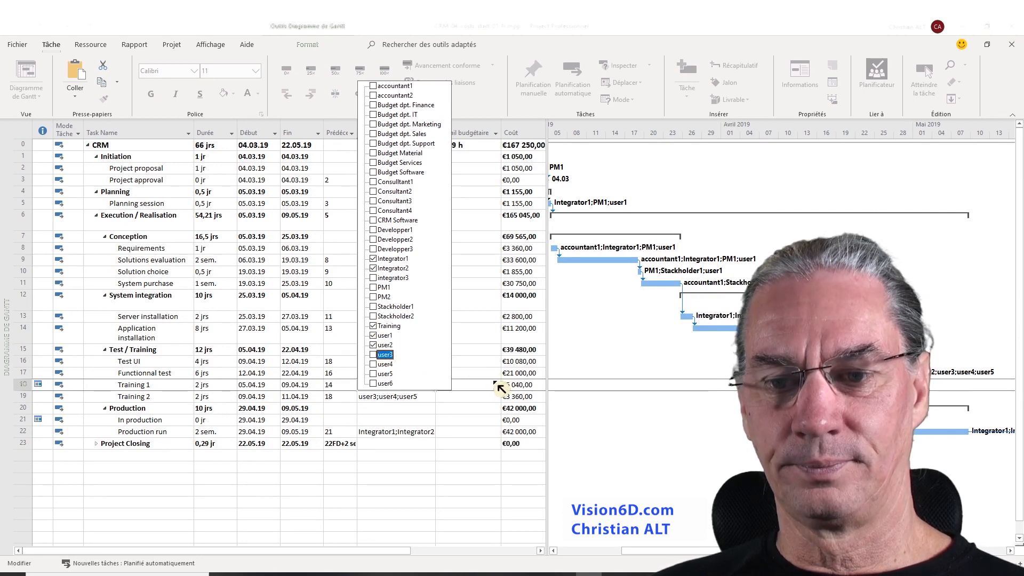
left_click(493, 382)
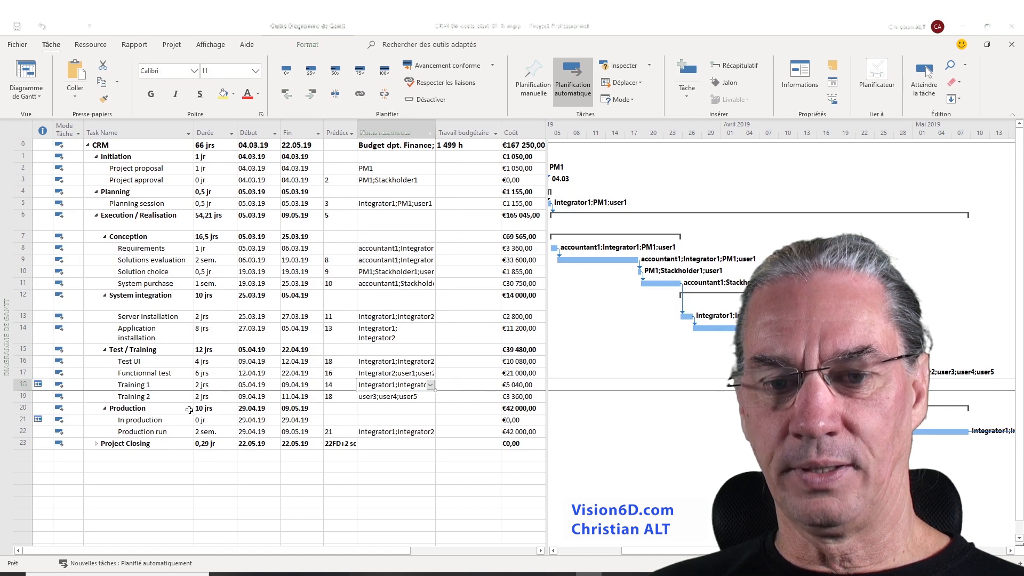
Add the Training resource to the Training 2 task's resources
left_click(420, 398)
left_click(430, 397)
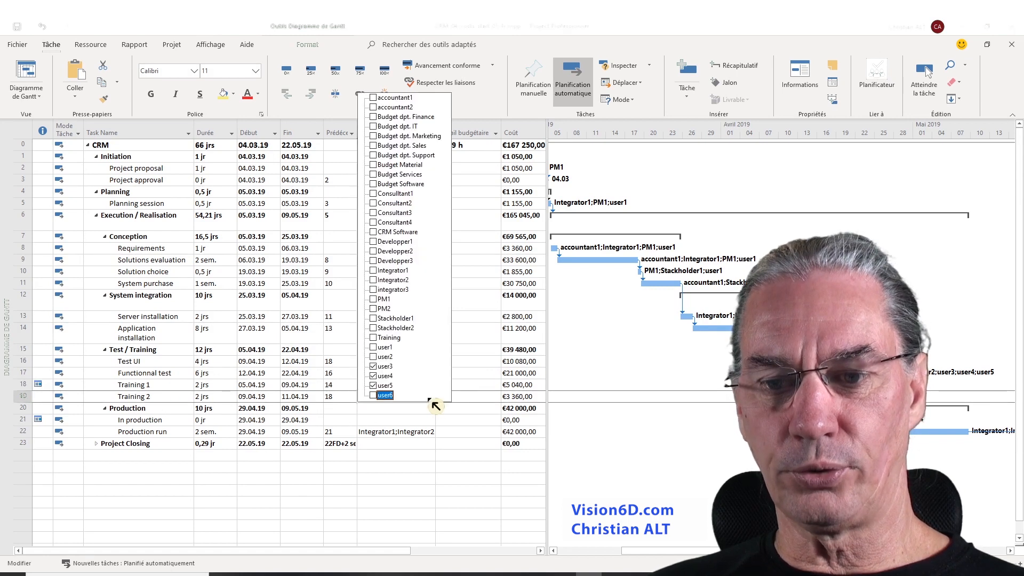
left_click(381, 337)
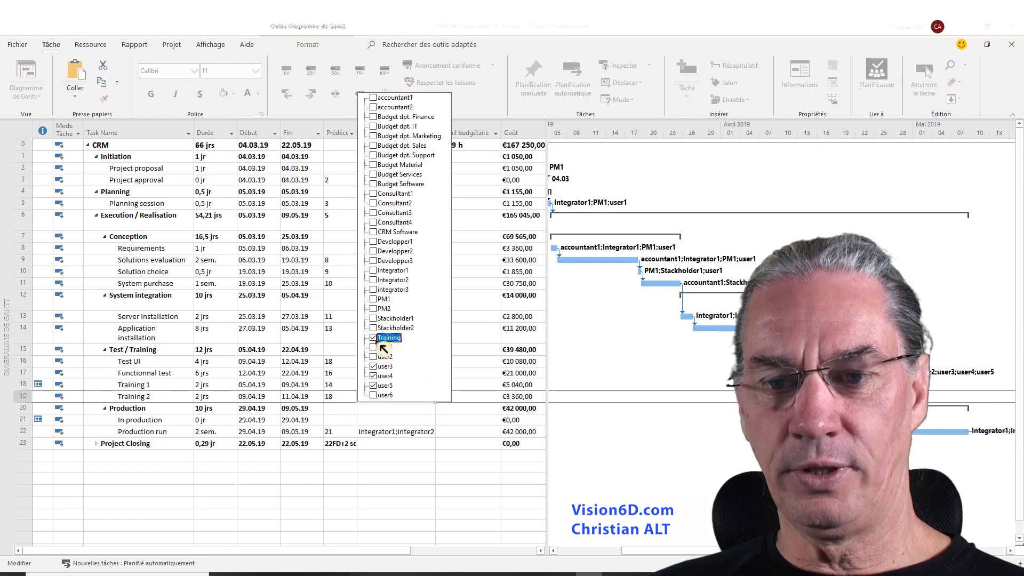
left_click(420, 411)
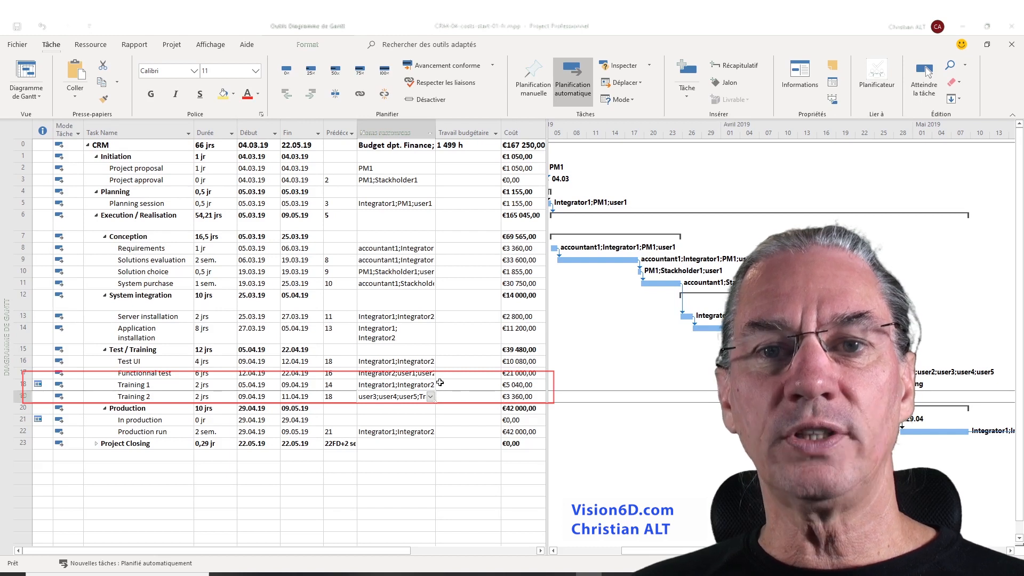
In Training 1's task information, set the Training assignment's cost to 4000
left_click(144, 385)
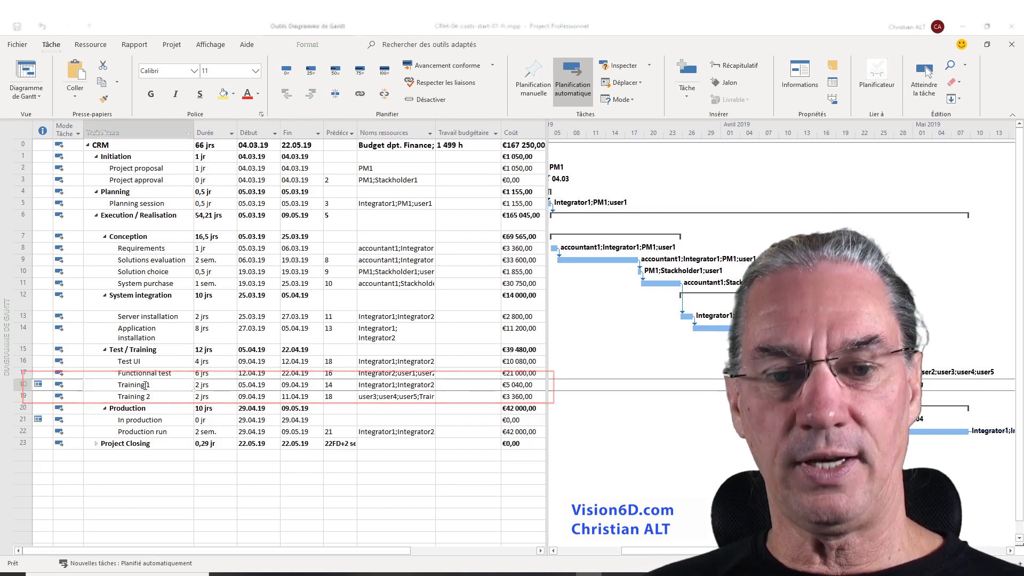
double_click(144, 385)
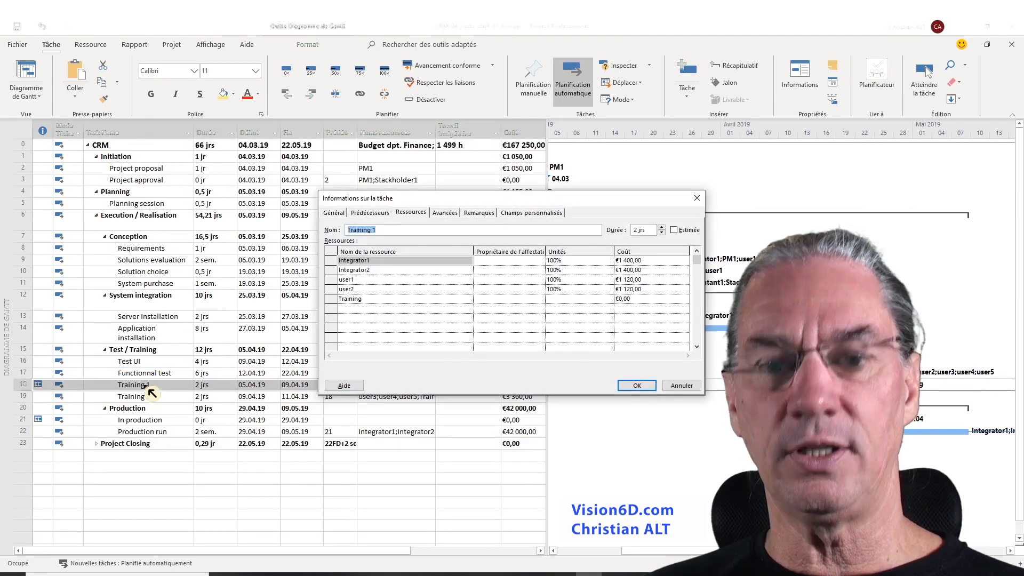
left_click(352, 300)
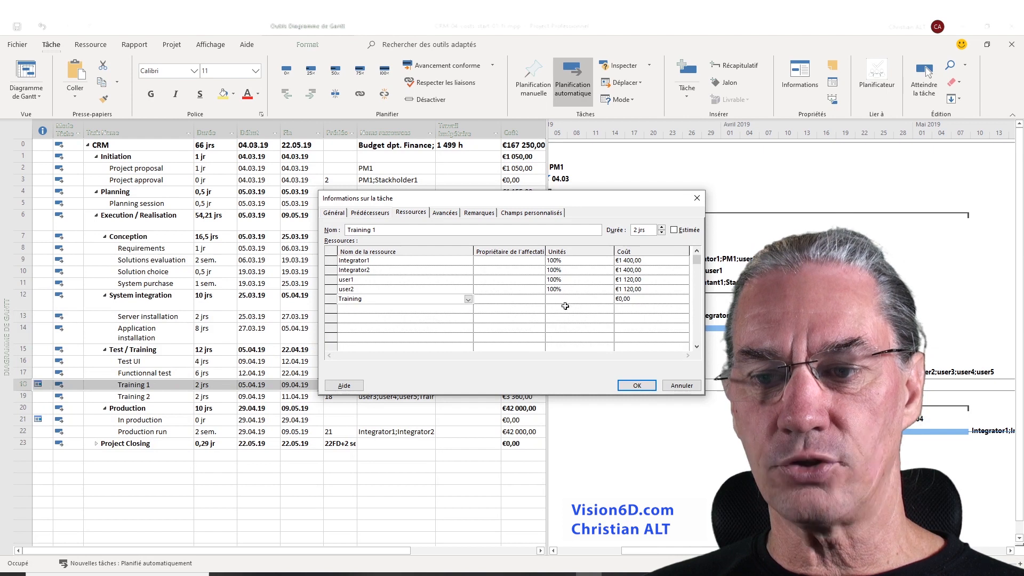
left_click(625, 302)
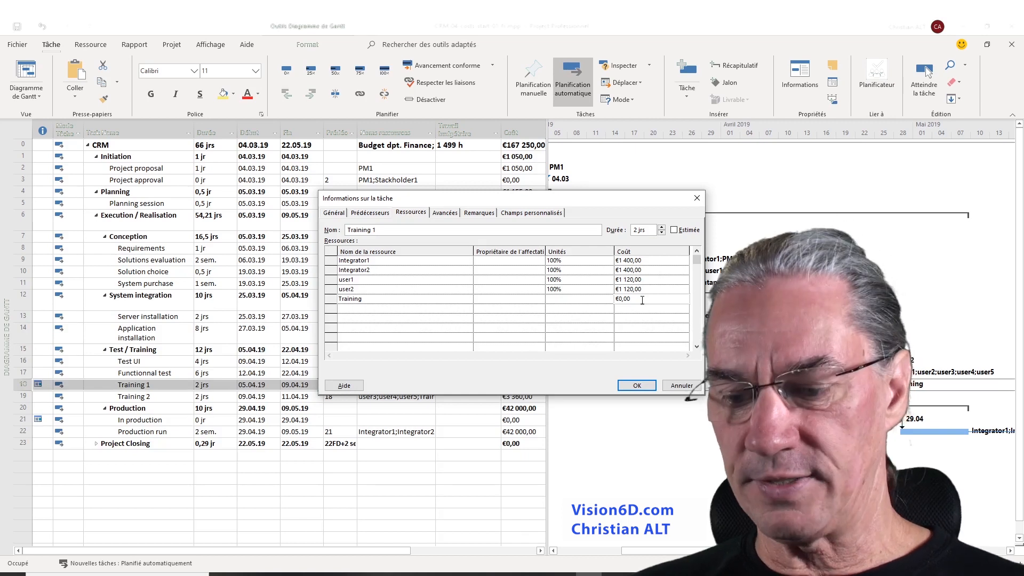
key("Delete")
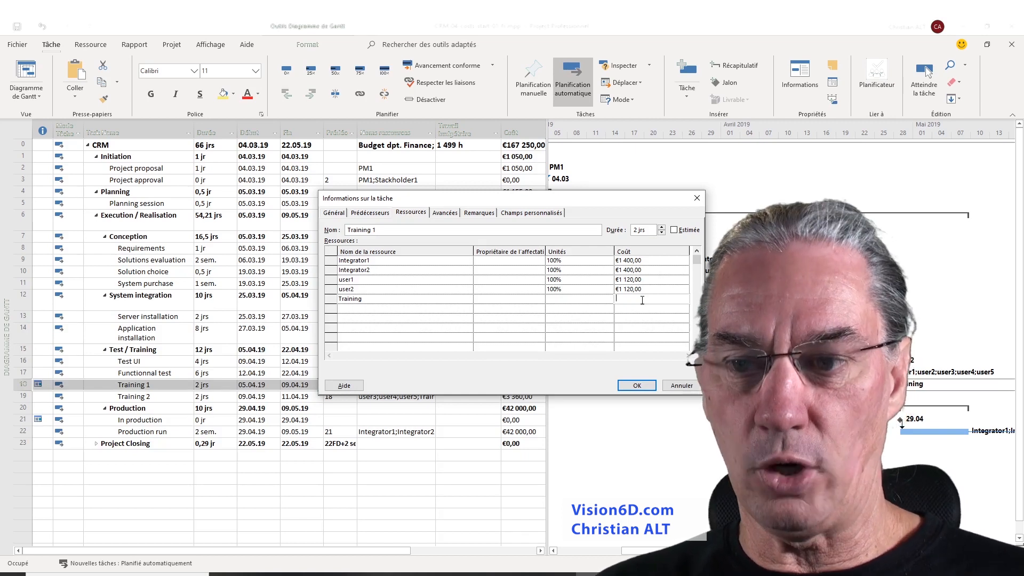
type("4")
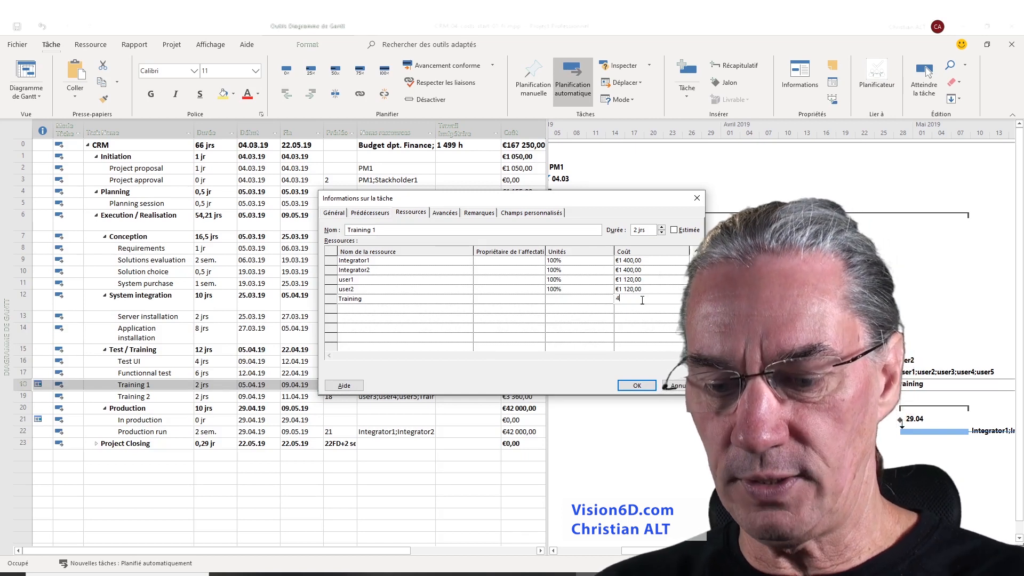
type("000")
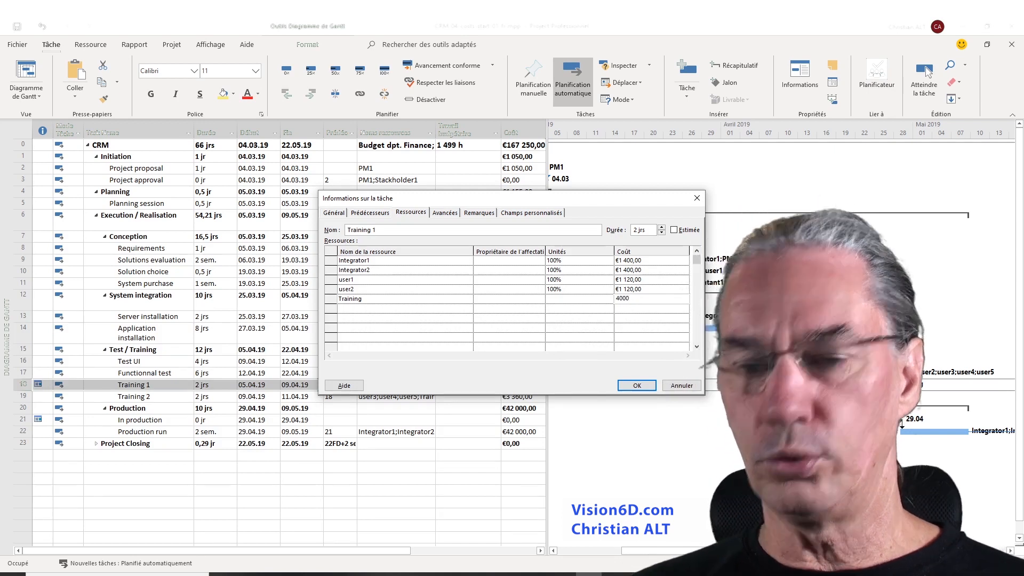
left_click(638, 386)
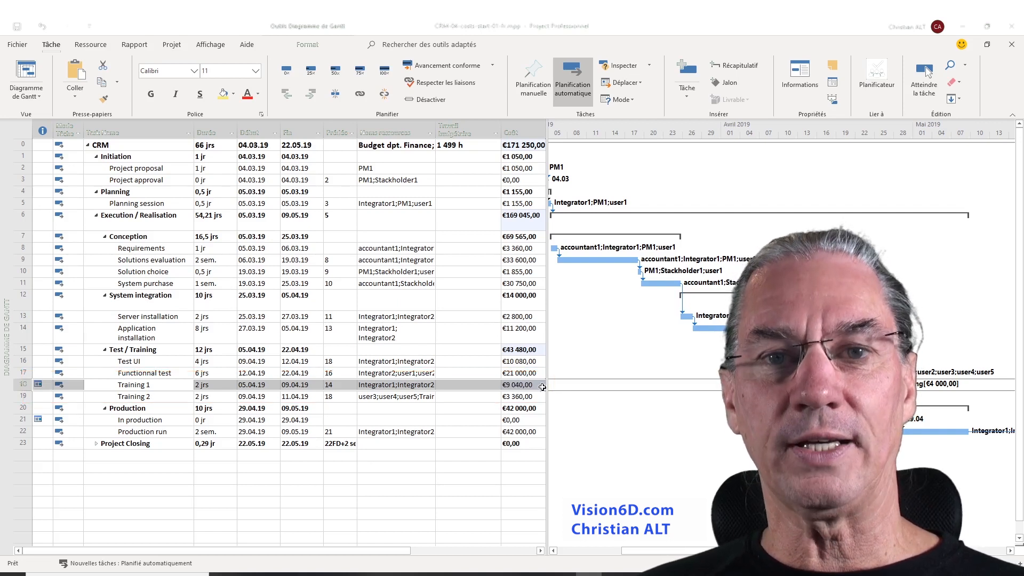
In Training 2's task information, set the Training assignment's cost to 4000
double_click(143, 398)
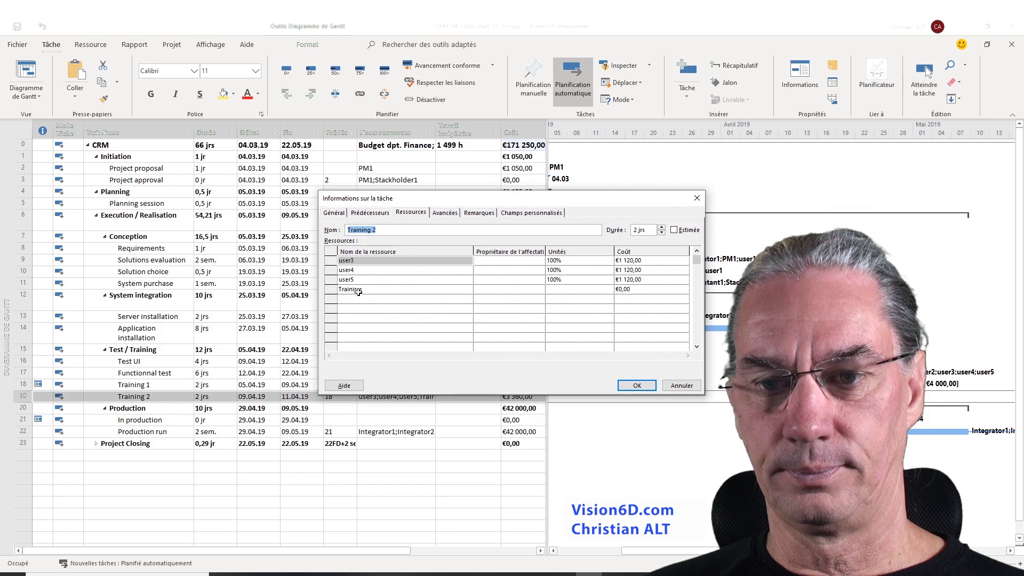
left_click(357, 290)
left_click(626, 292)
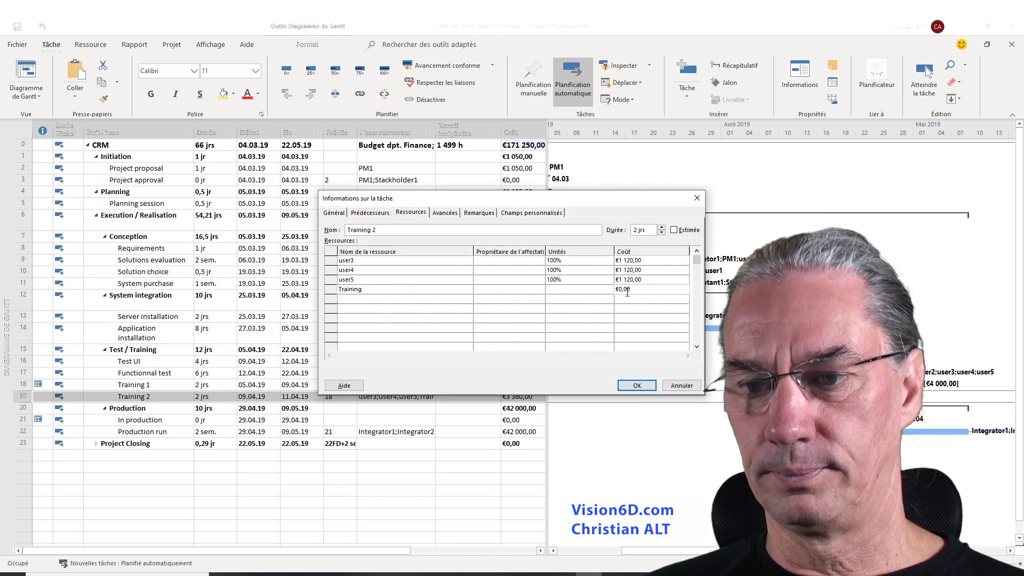
type("40")
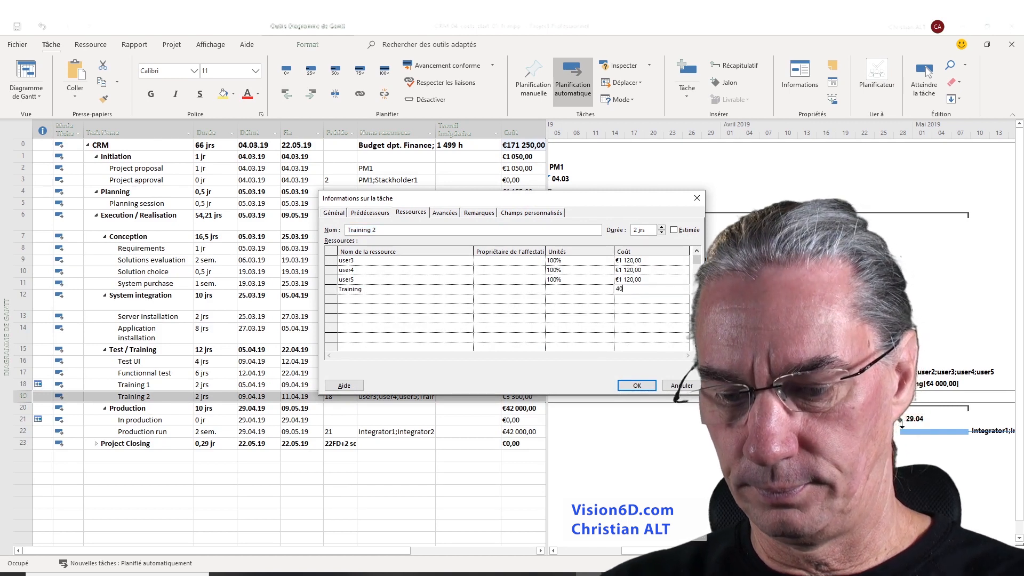
type("00")
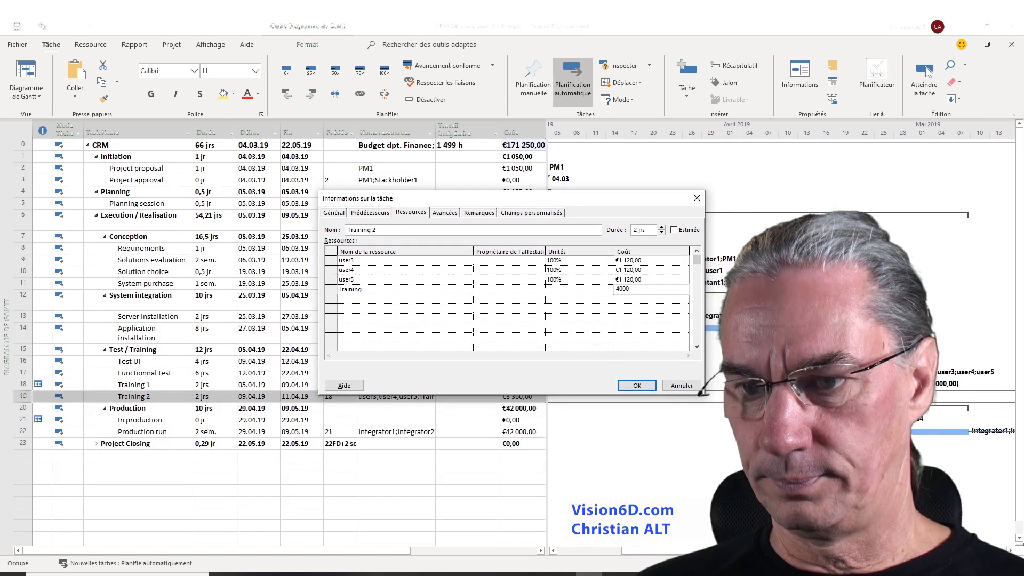
left_click(637, 385)
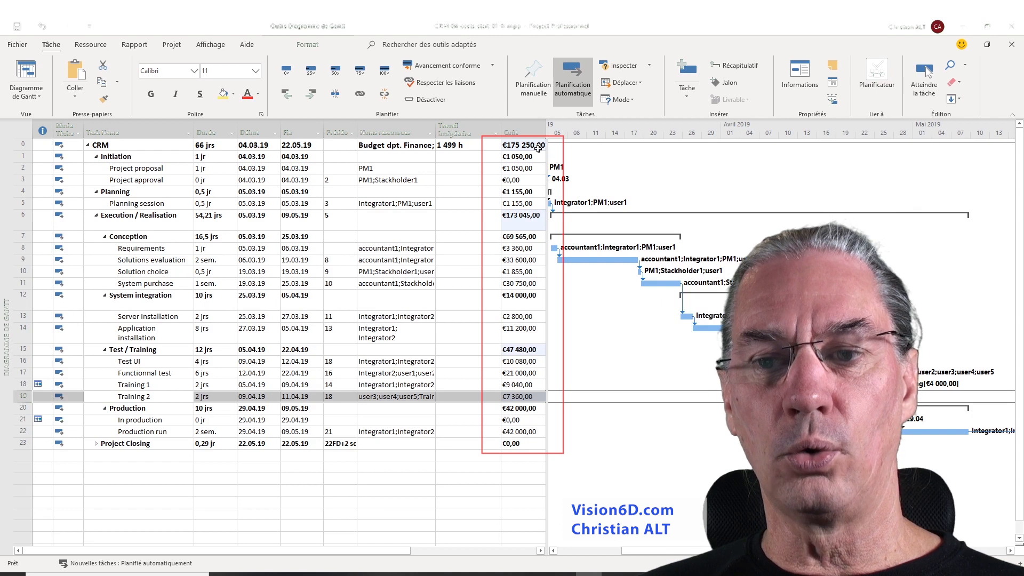
Open the Cost Overview dashboard report for the project
left_click(519, 144)
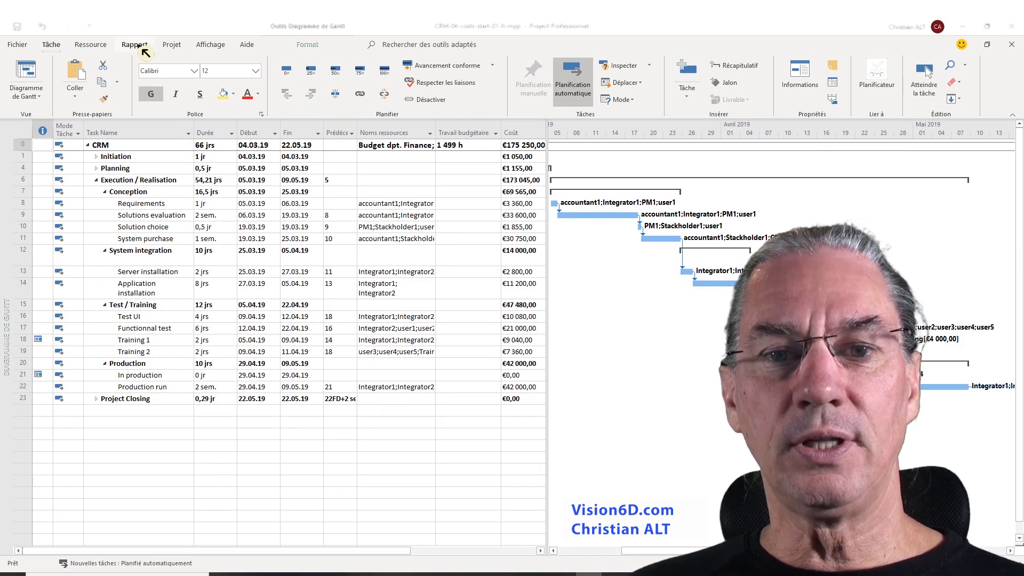
left_click(140, 47)
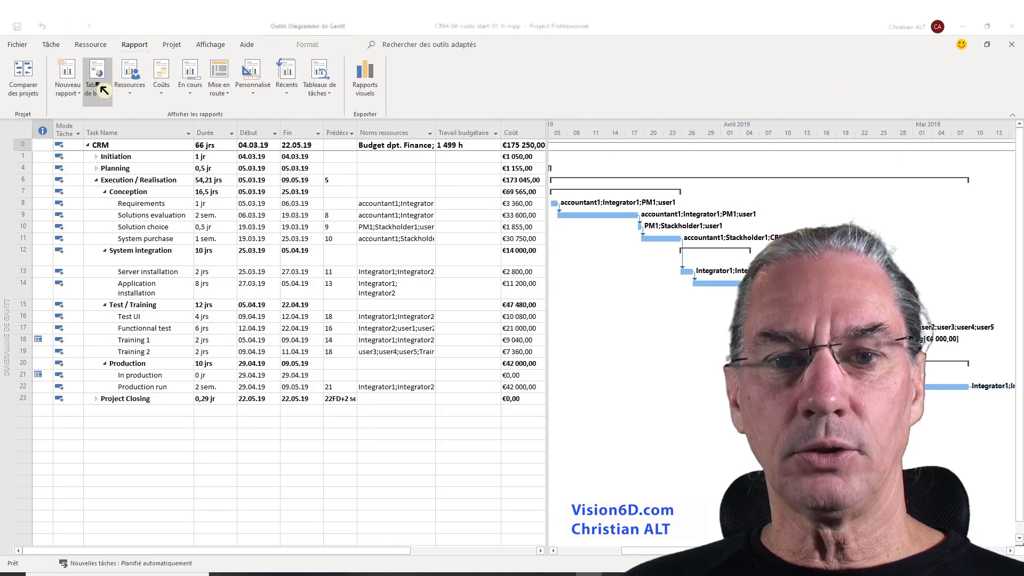
left_click(104, 90)
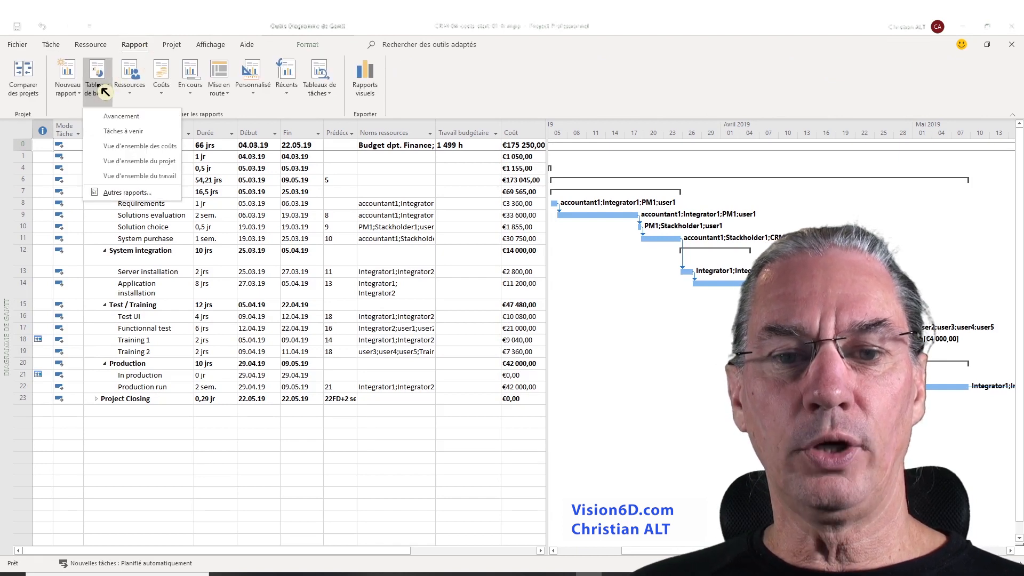
left_click(121, 149)
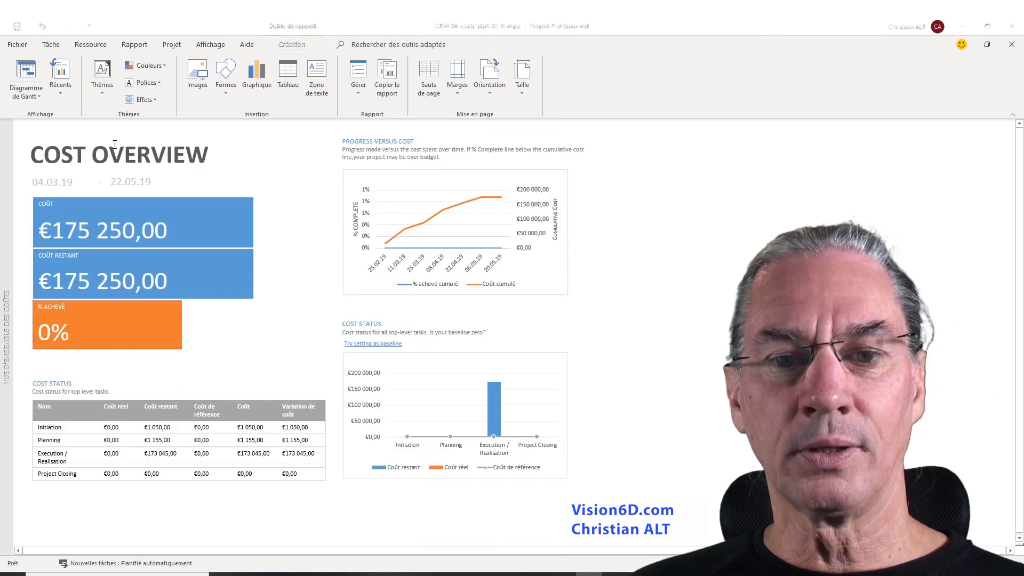